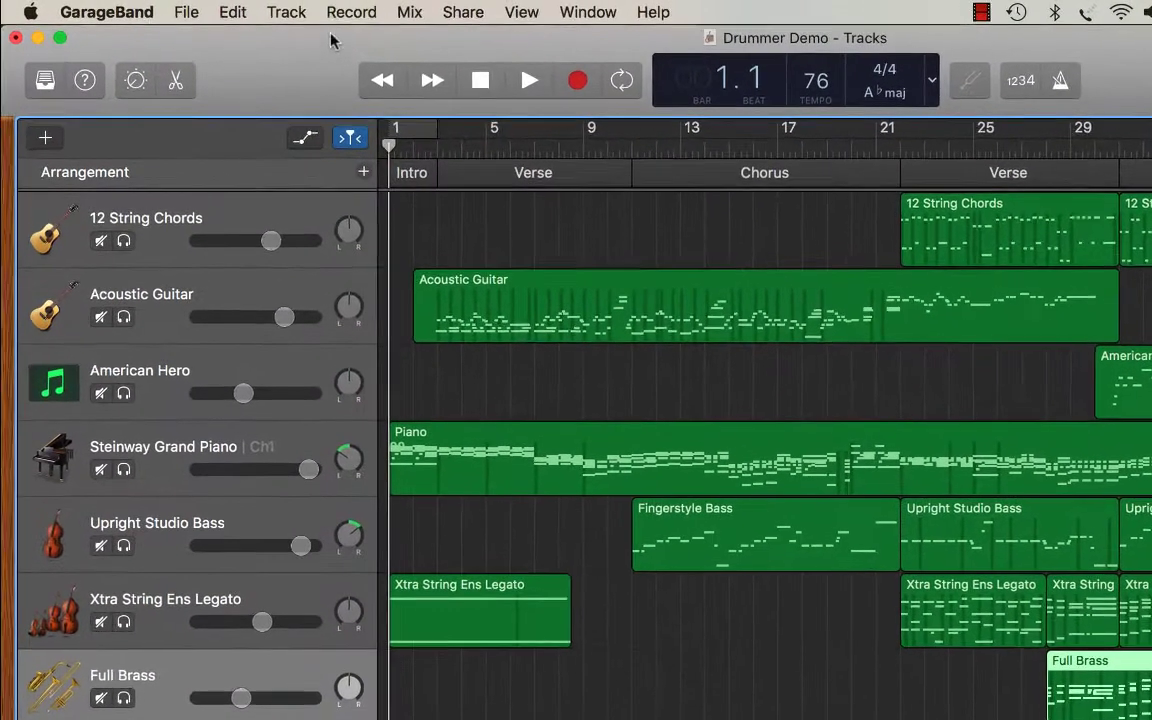
click(274, 11)
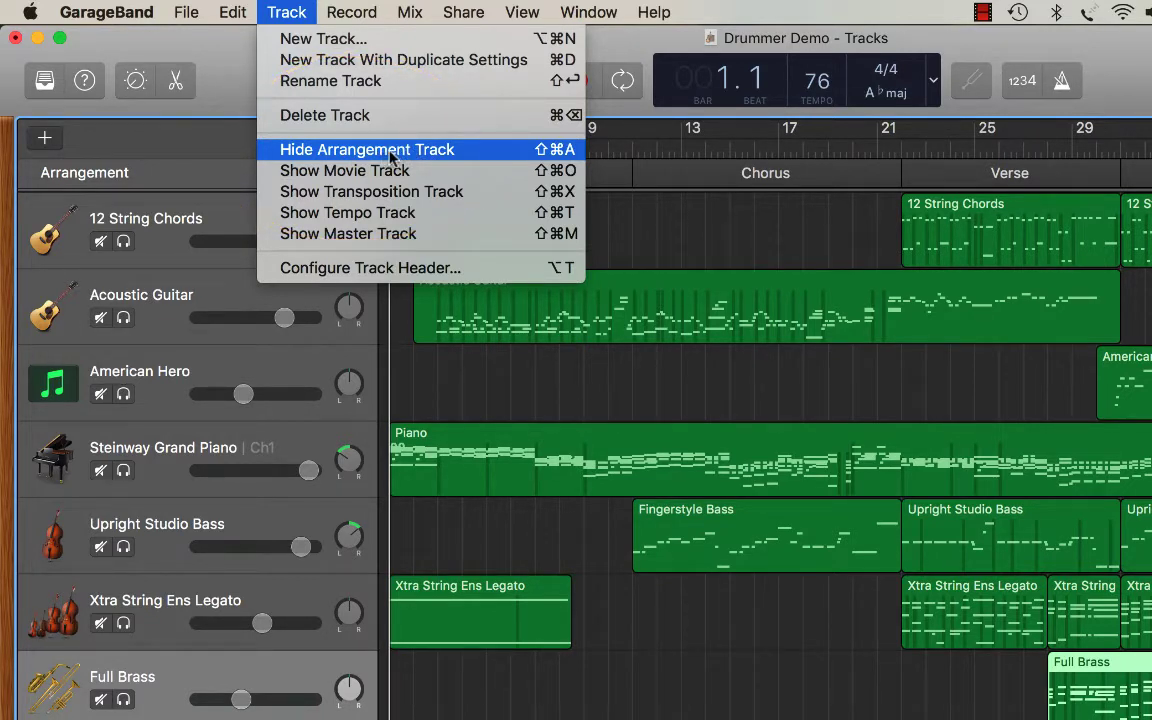
click(685, 246)
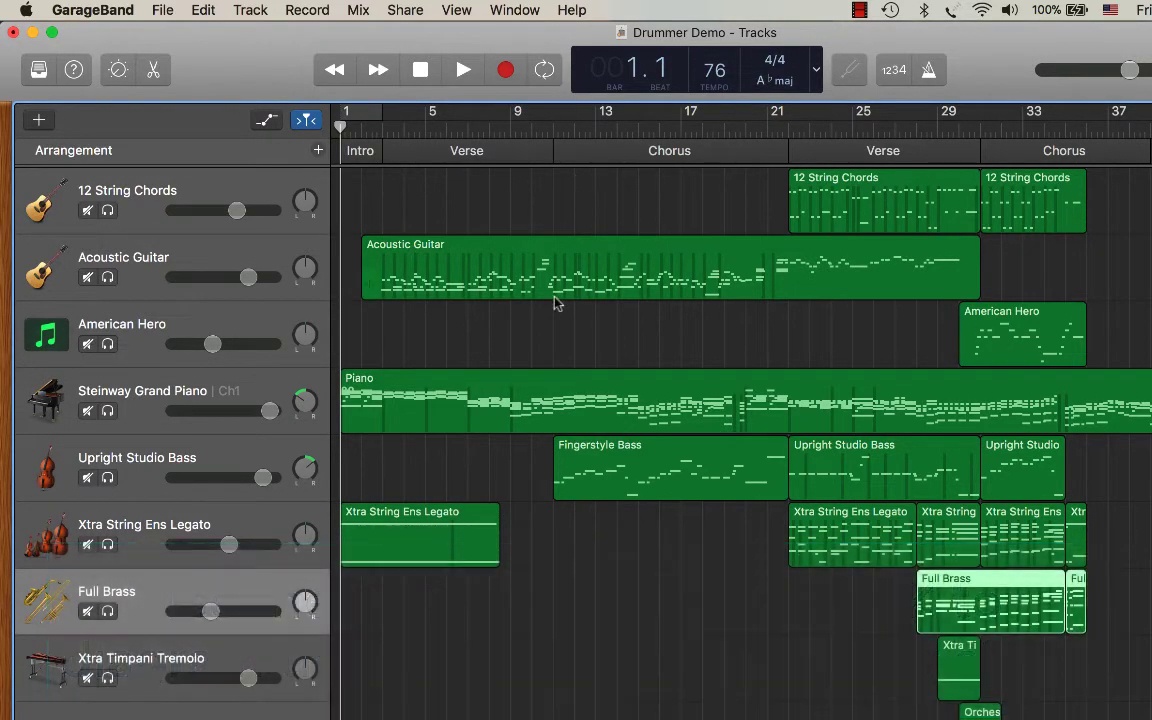
Add a Drummer track directly below the Xtra String Ens Legato track
click(245, 523)
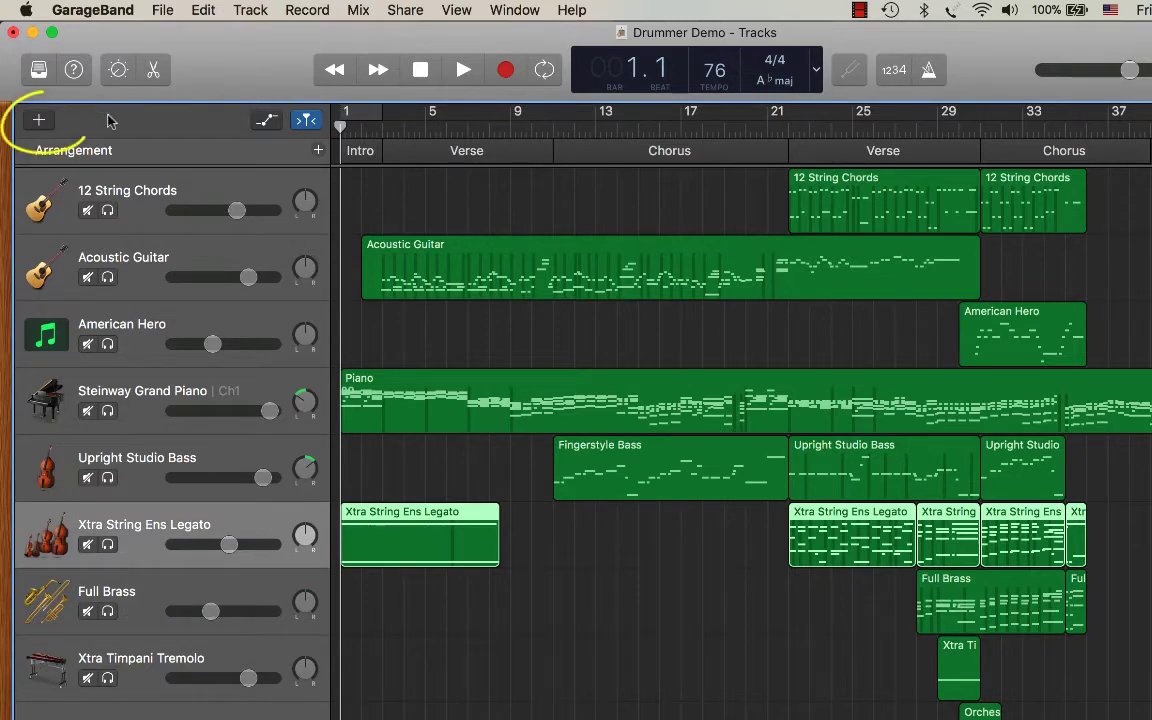
click(39, 120)
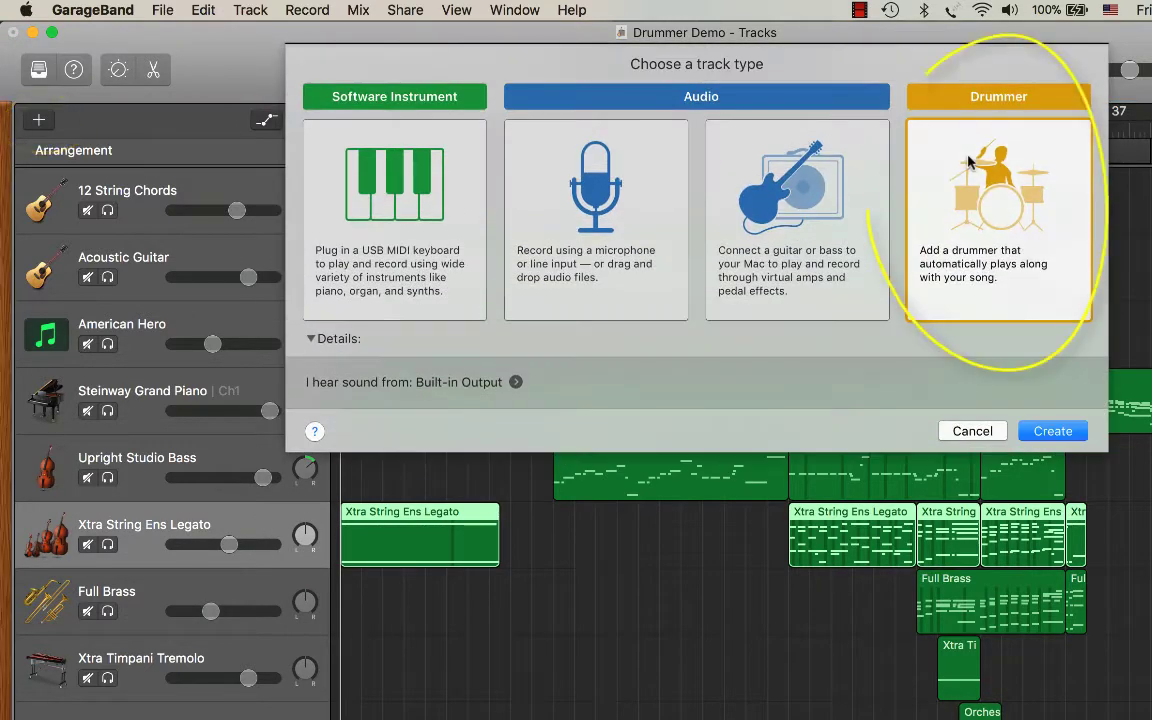
click(1053, 431)
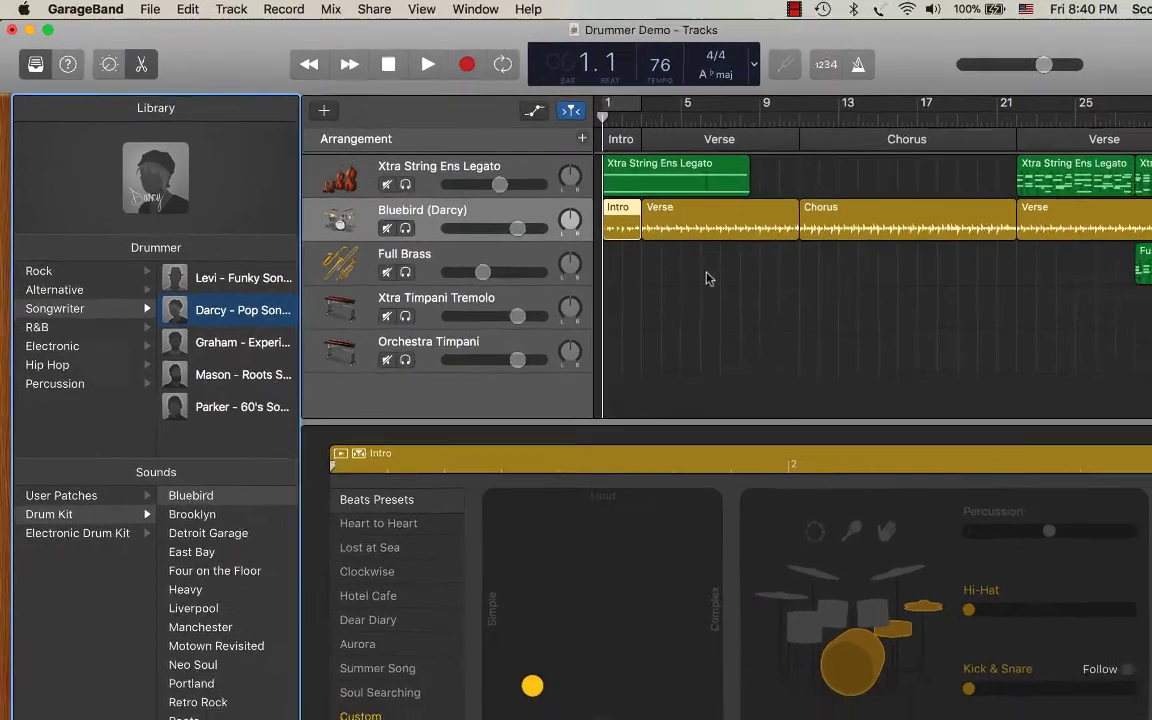
Examine the drummer settings of the Verse and Chorus regions on the new Drummer track one after another
click(795, 222)
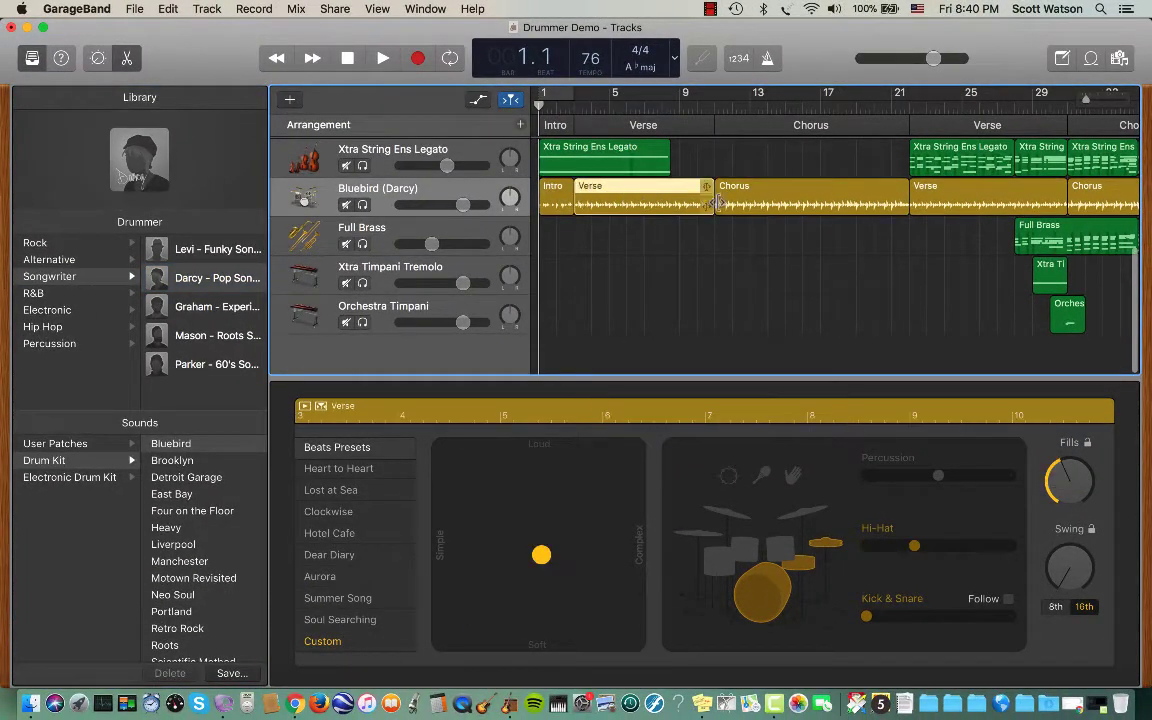
click(735, 190)
click(950, 190)
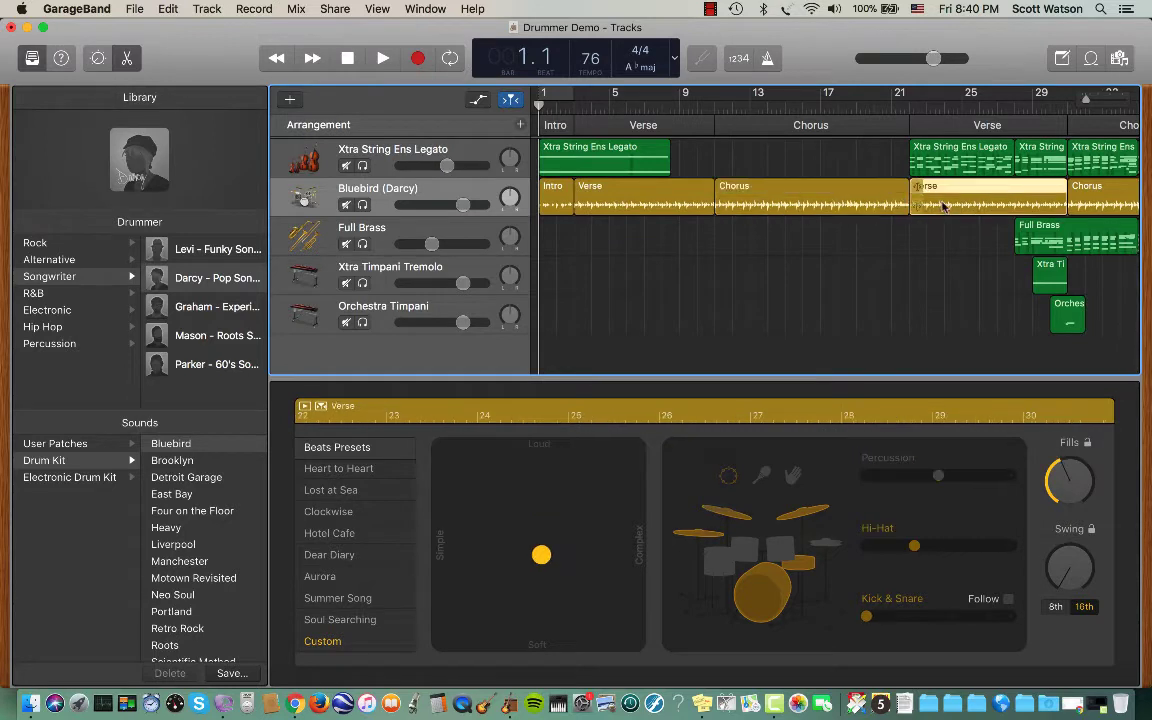
click(1106, 199)
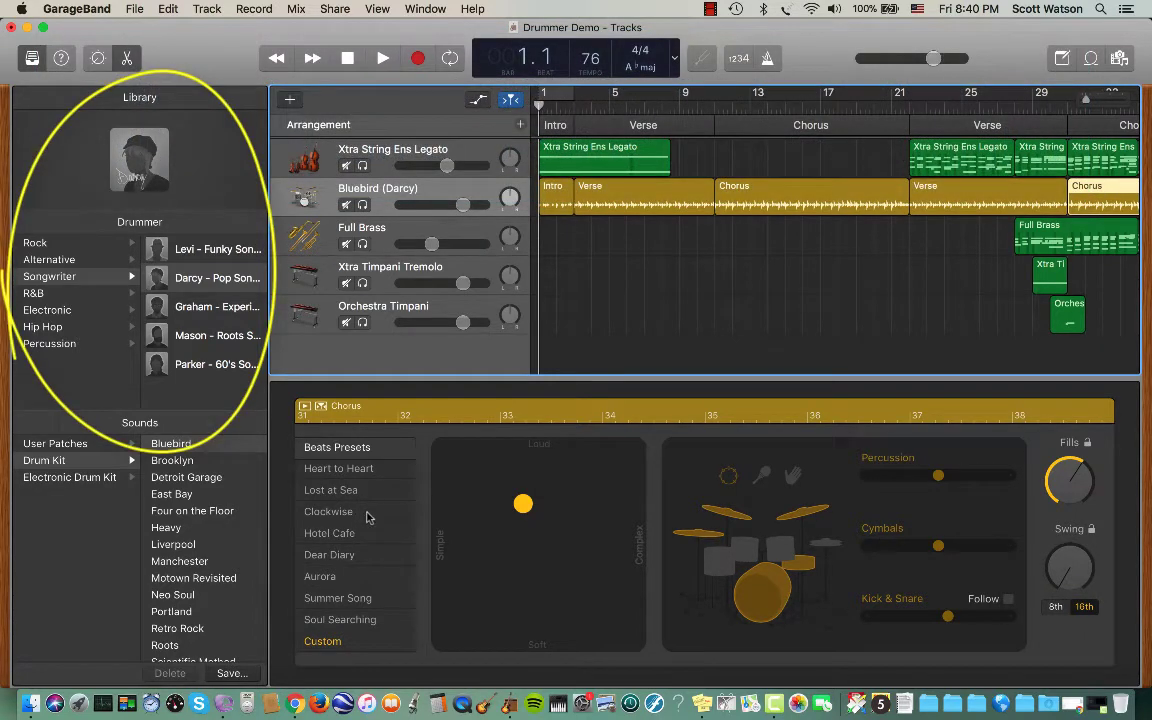
Browse the drummer genres in the Library and read the descriptions of the Rock drummers
click(35, 242)
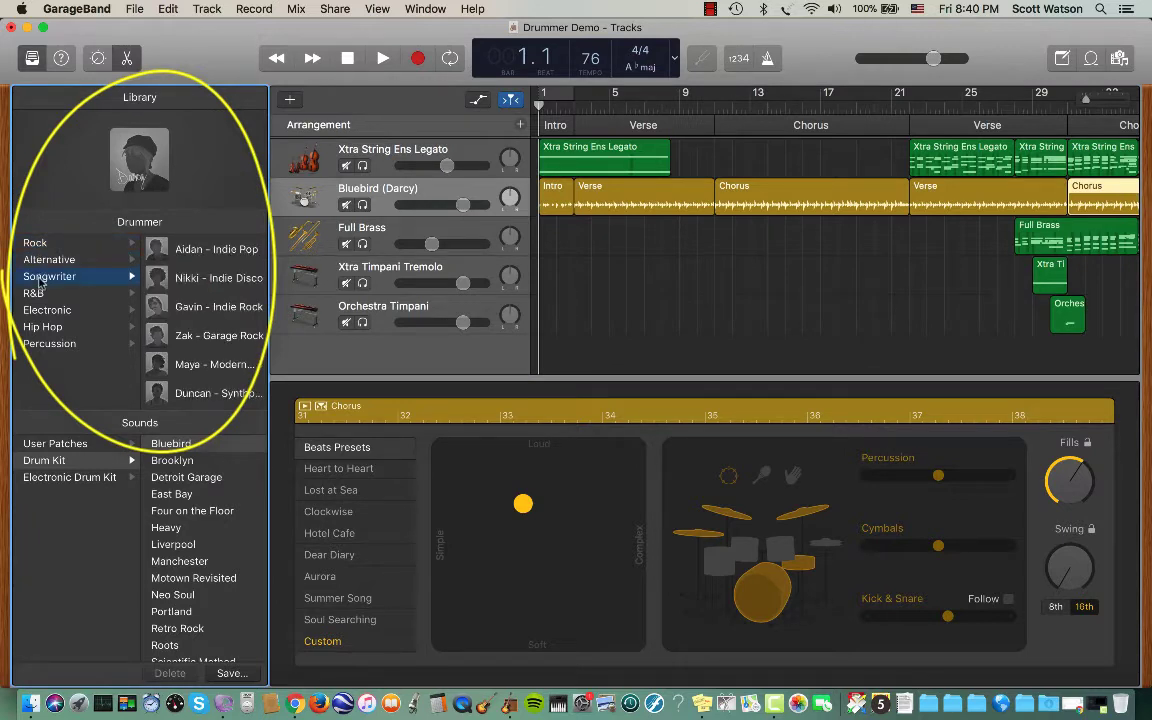
click(38, 294)
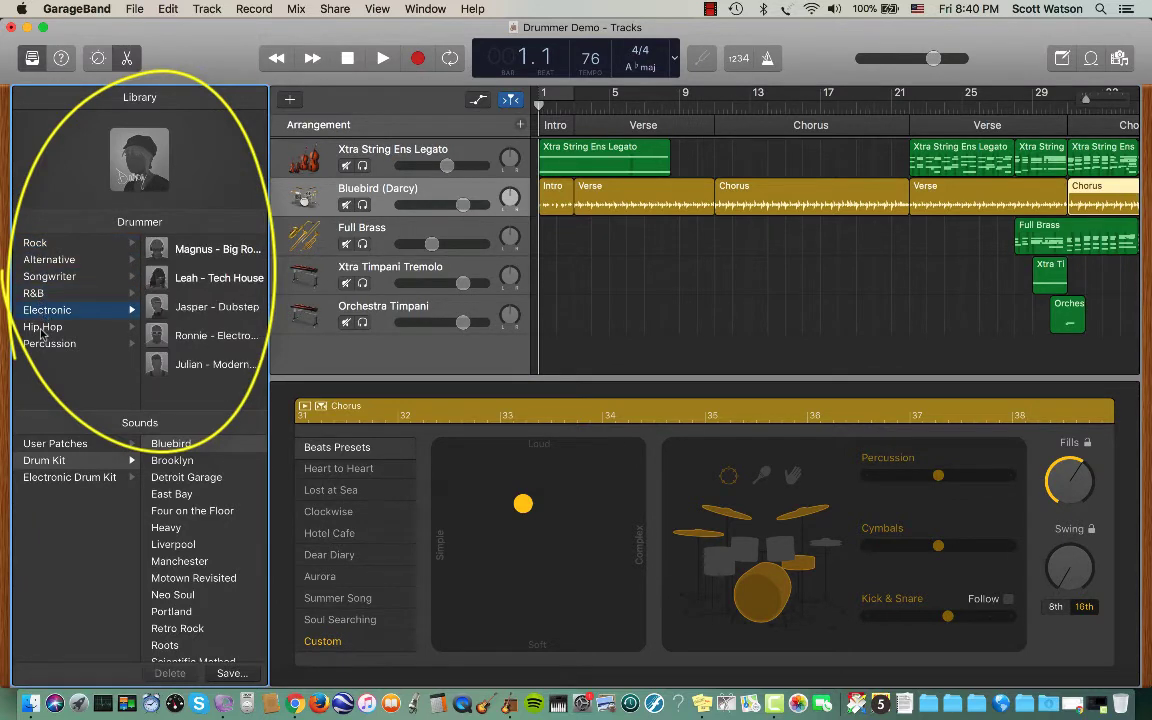
click(40, 326)
click(42, 343)
click(36, 244)
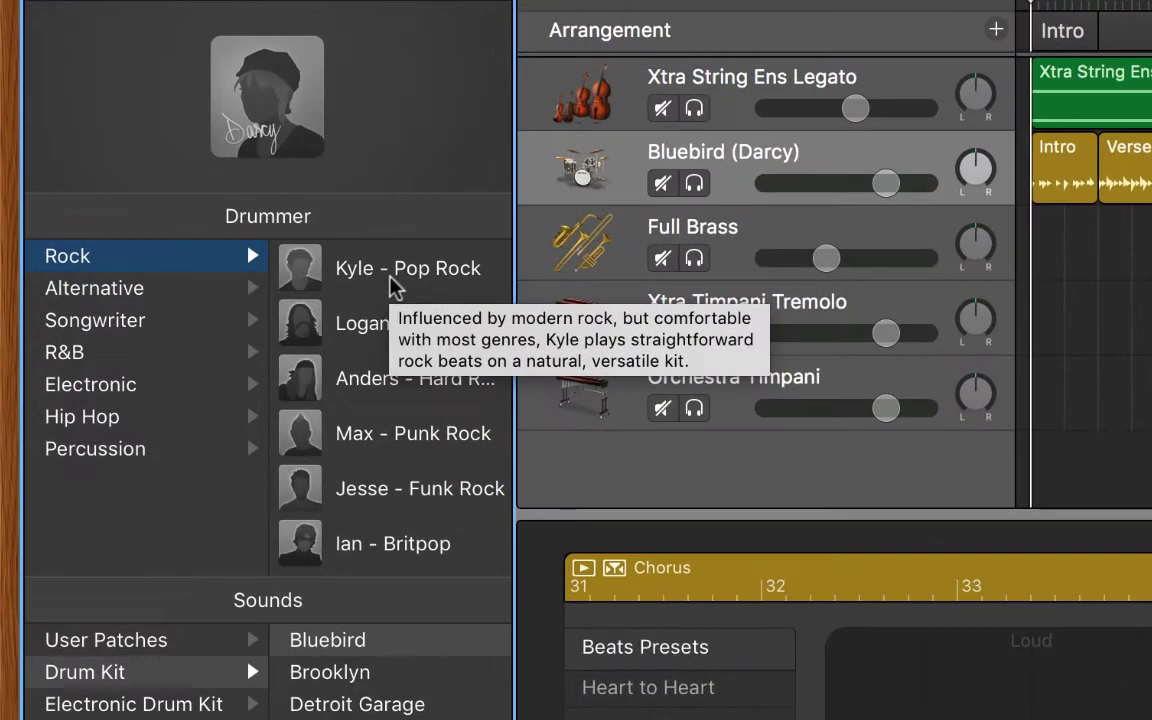
mouse_move(193, 285)
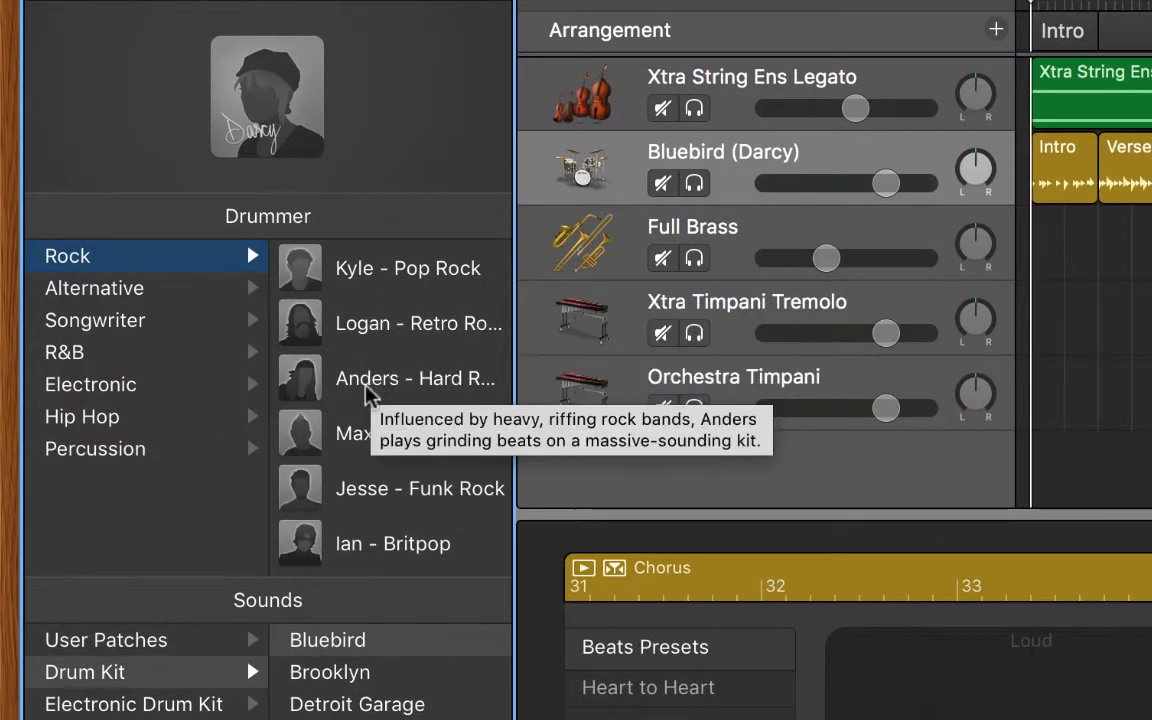
mouse_move(368, 453)
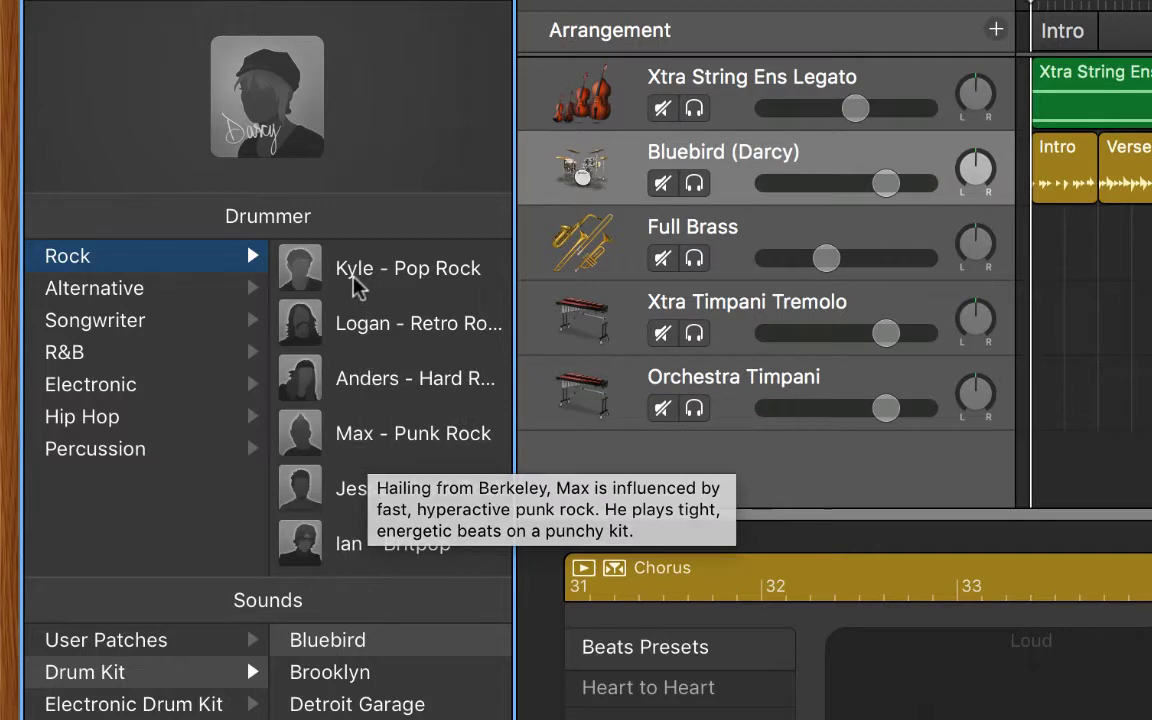
mouse_move(355, 275)
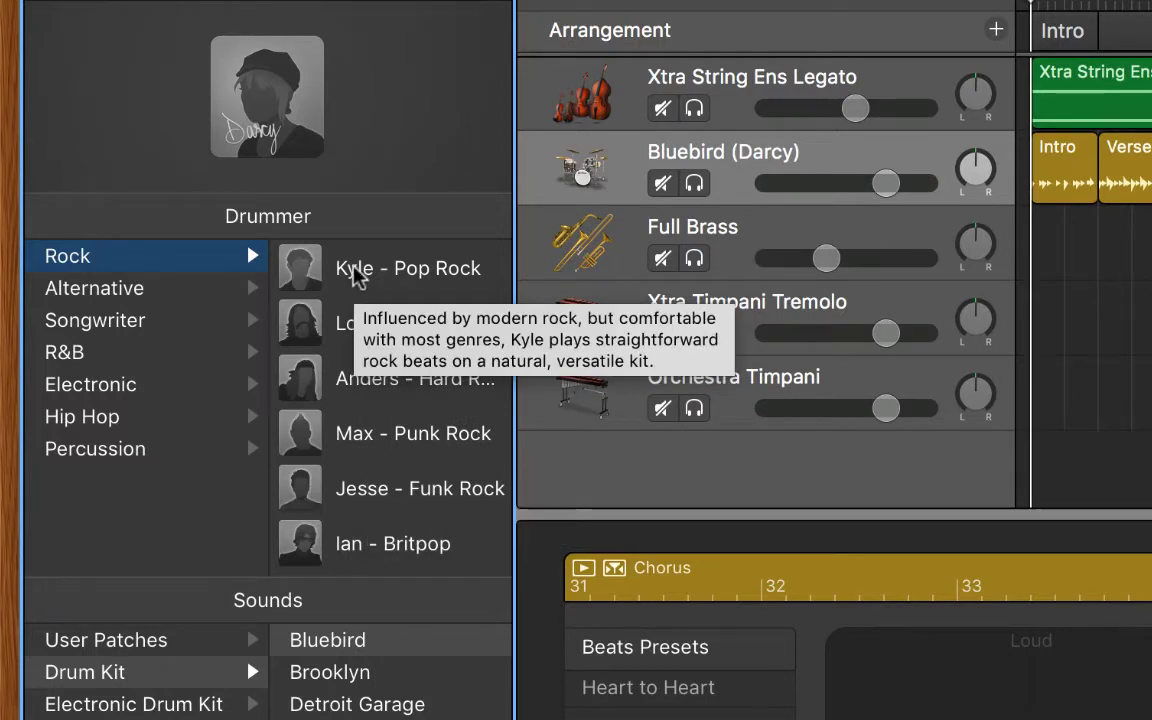
mouse_move(355, 330)
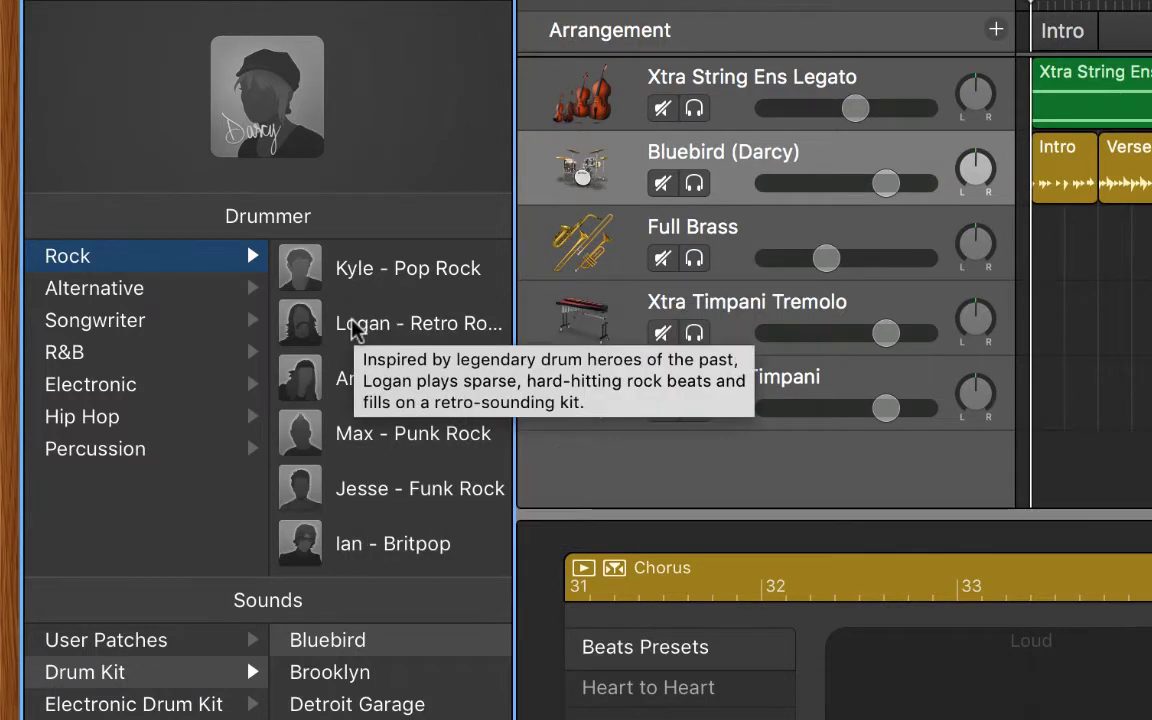
Choose Darcy from the Songwriter drummers for the track and hide the Library
click(119, 333)
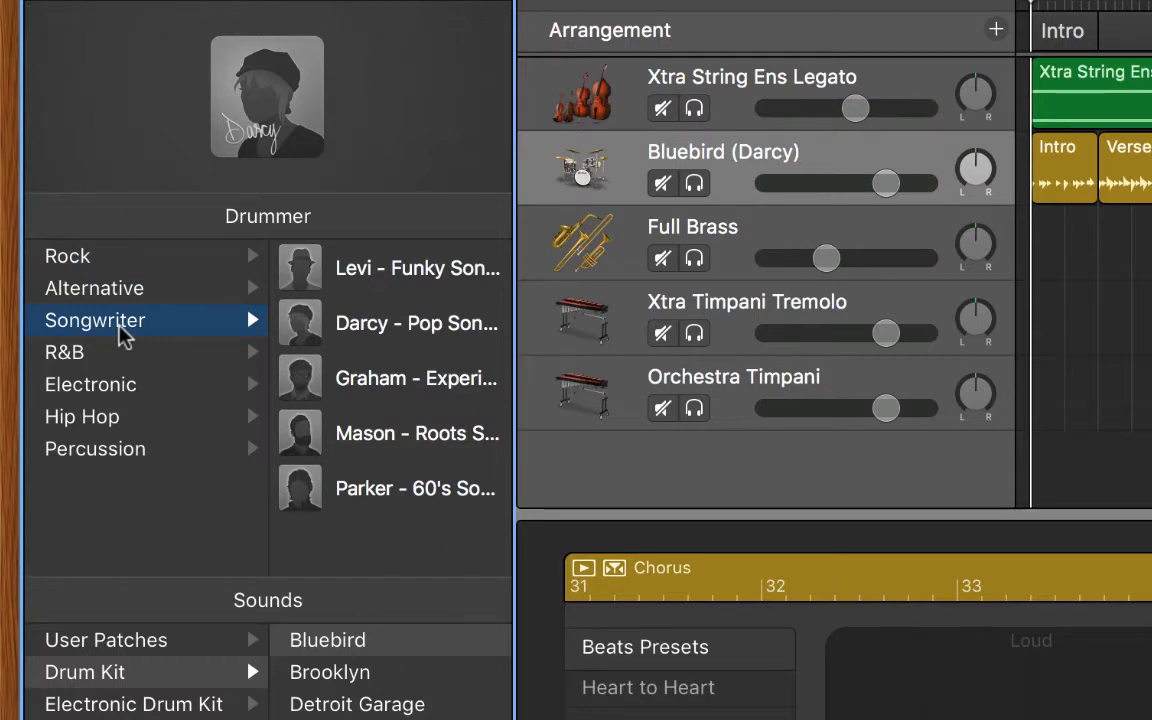
click(372, 328)
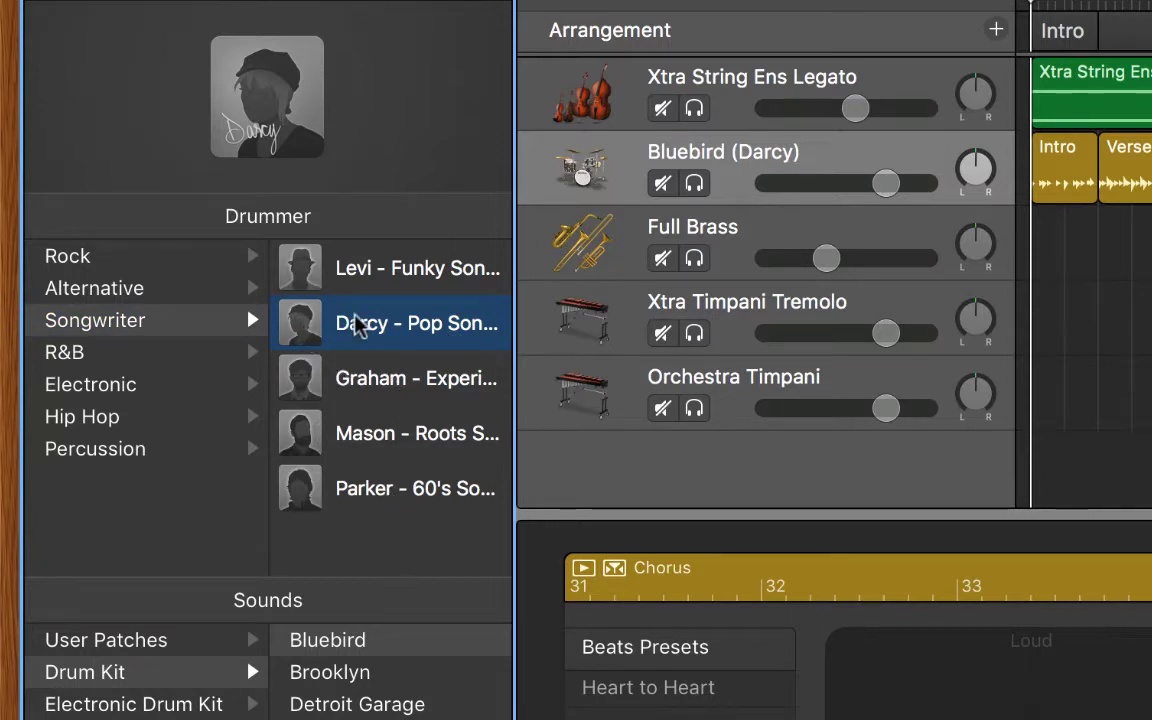
mouse_move(358, 326)
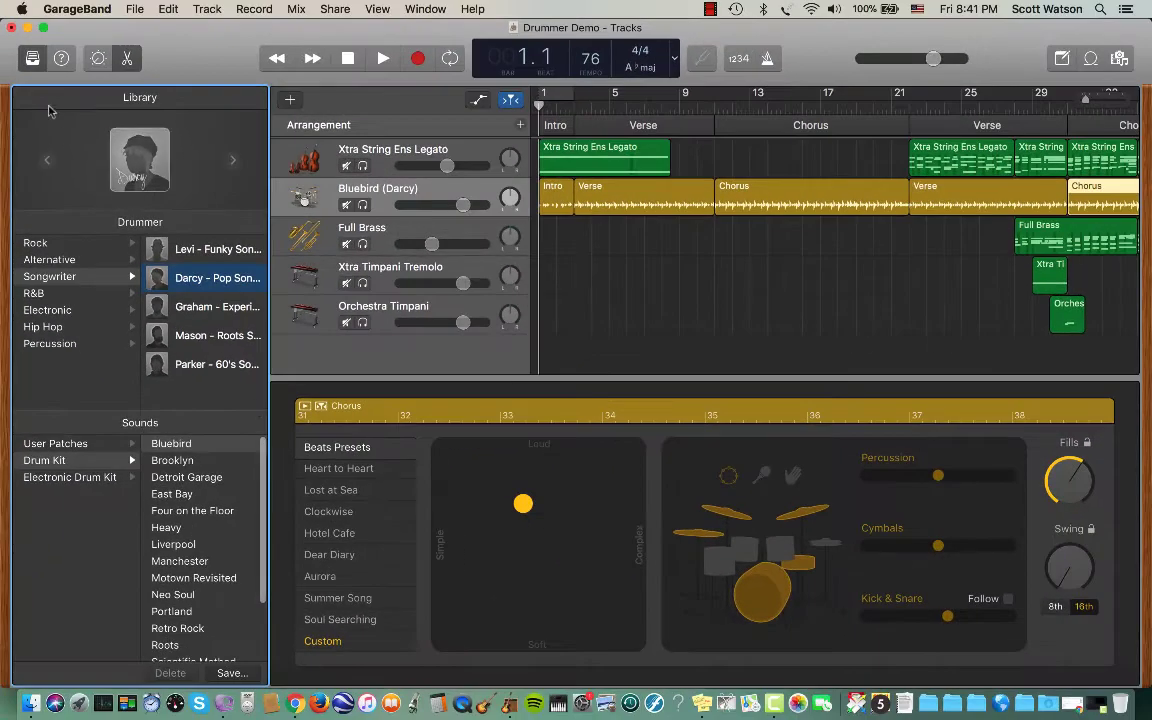
click(32, 58)
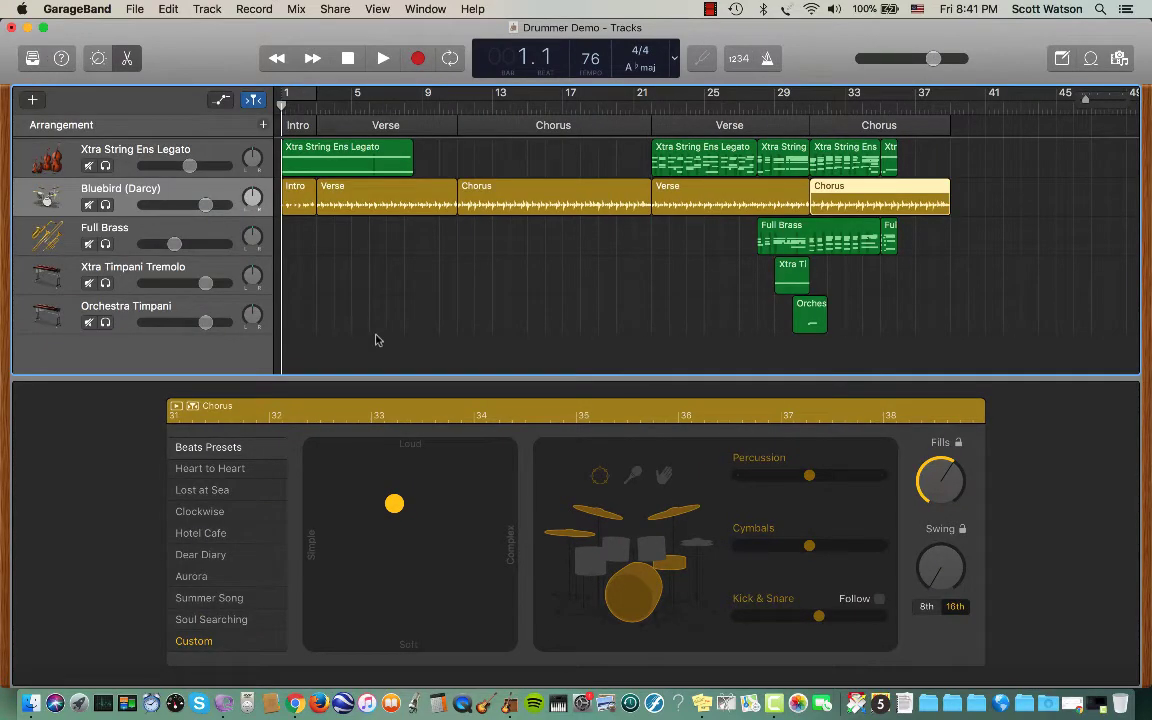
Delete the Intro region from the Drummer track
click(292, 197)
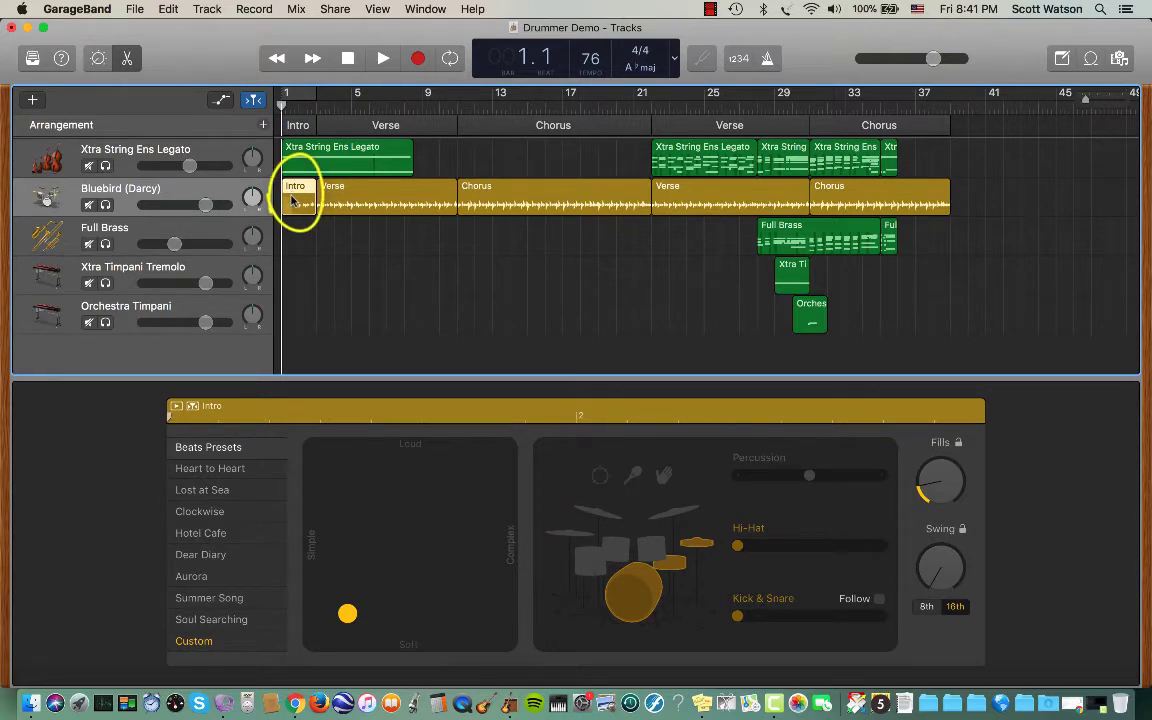
key(Delete)
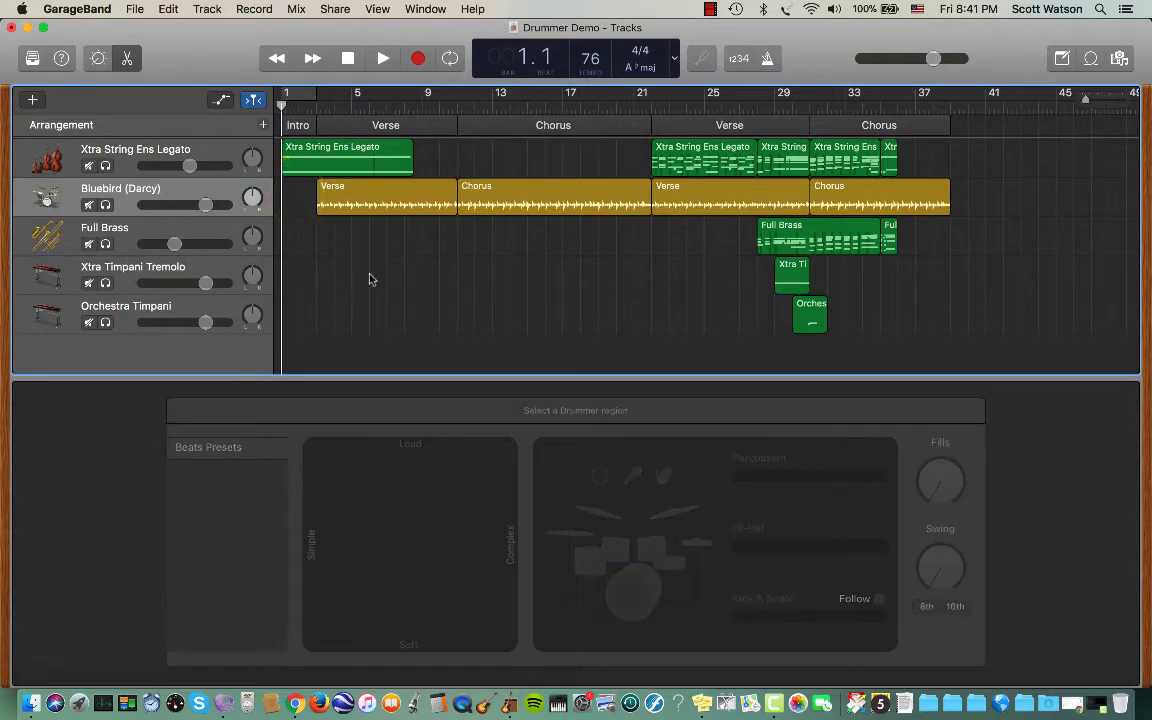
Make the first Verse drummer region's performance softer and simpler
click(350, 202)
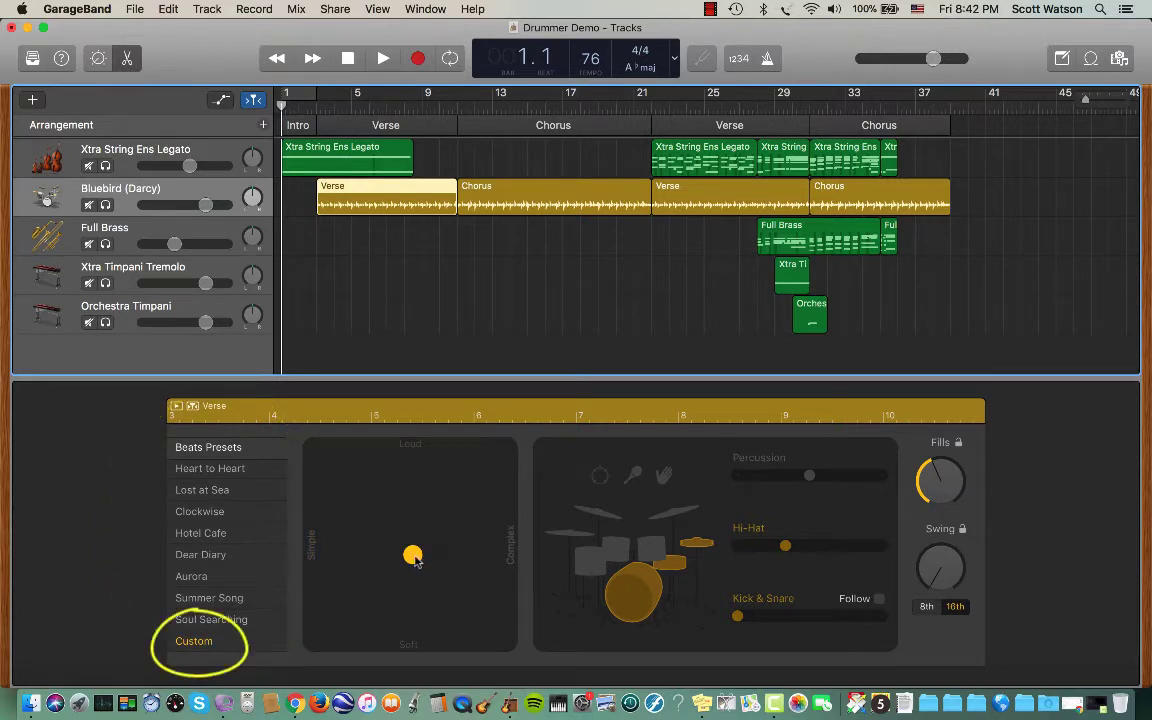
mouse_move(413, 554)
mouse_down()
mouse_move(468, 553)
mouse_move(419, 563)
mouse_move(393, 532)
mouse_move(405, 530)
mouse_move(413, 481)
mouse_move(426, 593)
mouse_move(480, 540)
mouse_move(450, 552)
mouse_move(313, 551)
mouse_move(527, 548)
mouse_move(294, 560)
mouse_move(450, 545)
mouse_move(413, 449)
mouse_move(424, 636)
mouse_move(411, 636)
mouse_move(411, 531)
mouse_move(409, 578)
mouse_move(396, 544)
mouse_up()
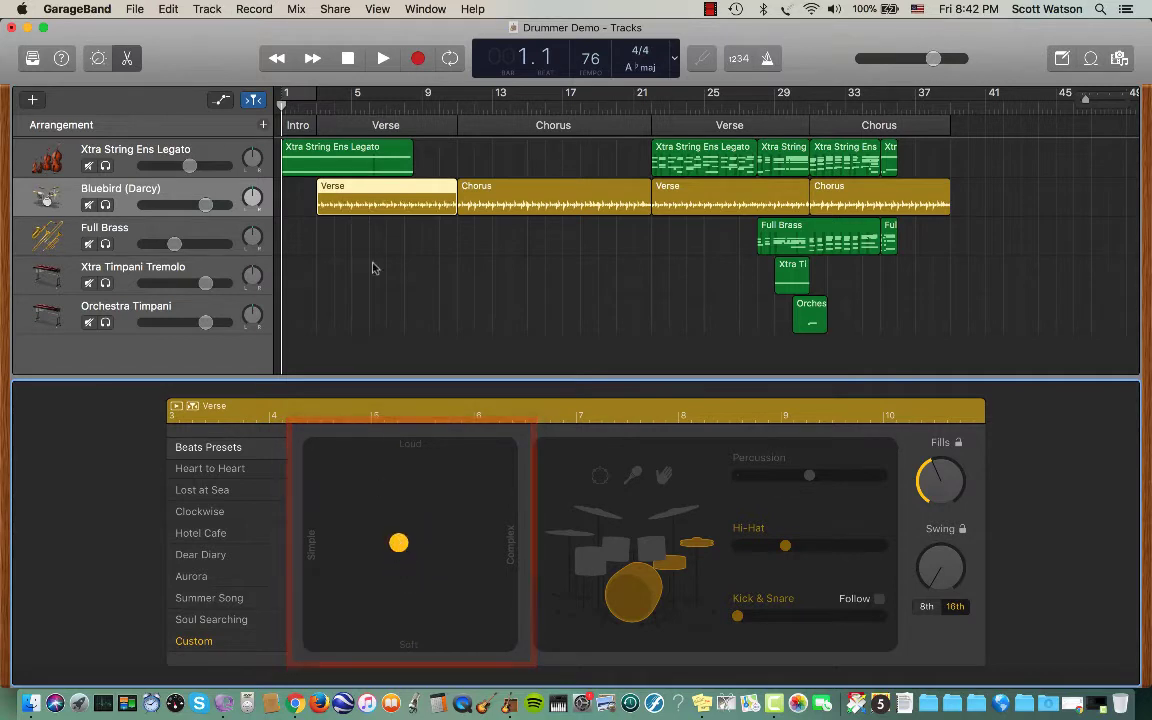
click(364, 207)
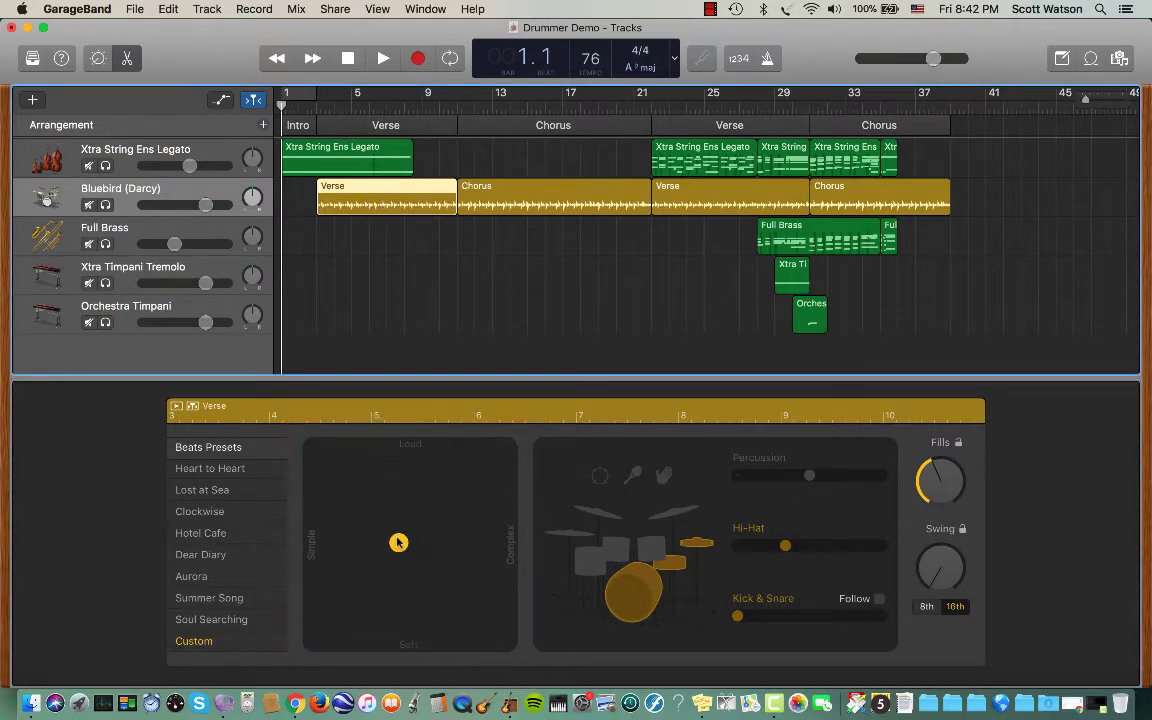
drag(398, 542, 348, 615)
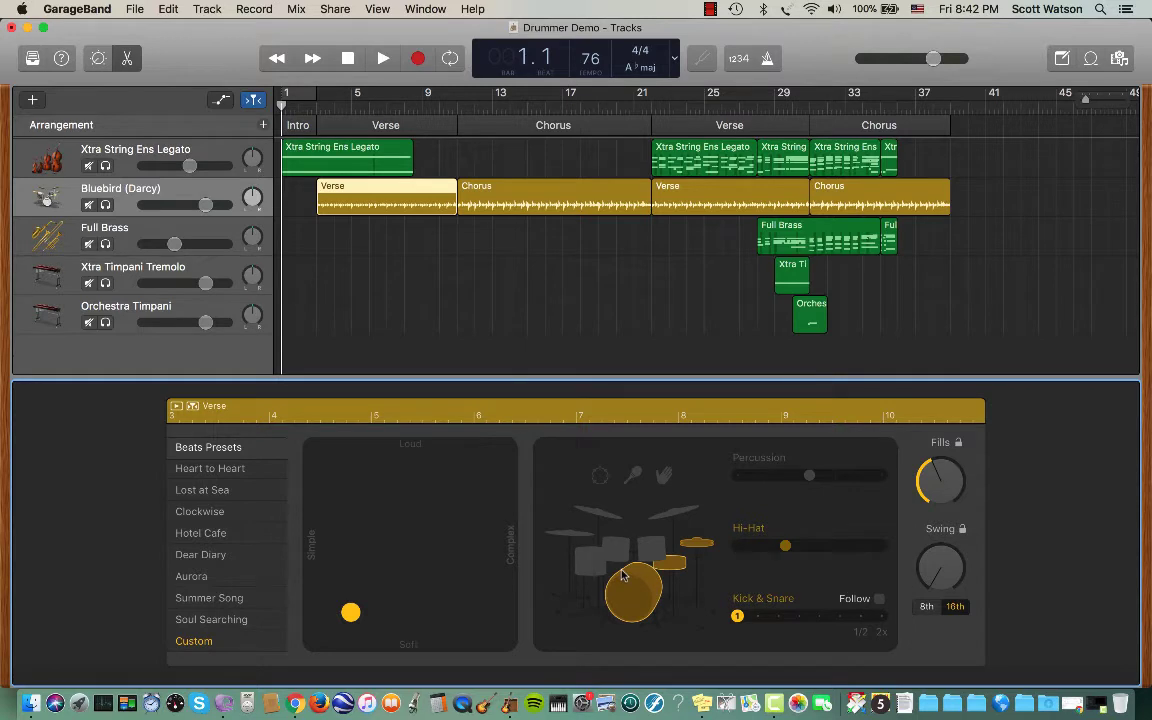
Silence the kick and snare in the first Verse region and play cymbals in place of the hi-hat
click(674, 567)
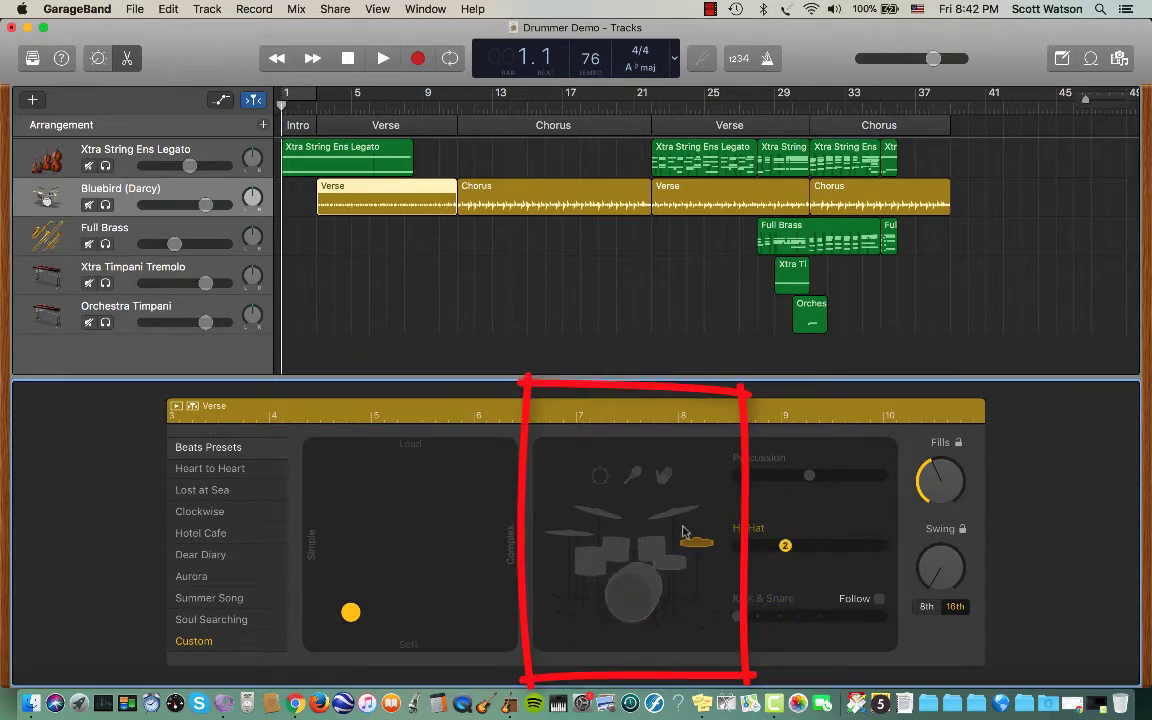
click(697, 545)
click(676, 513)
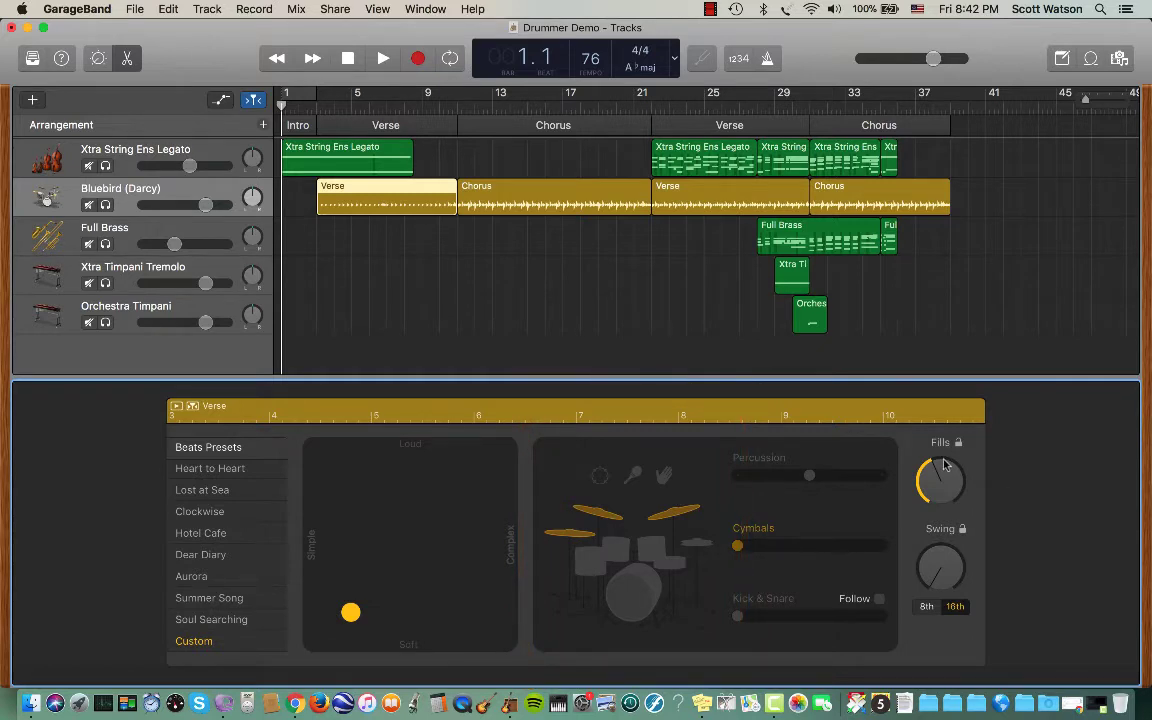
Lower the amount of fills in the first Verse region and play the song from the start through that verse
drag(943, 463, 918, 476)
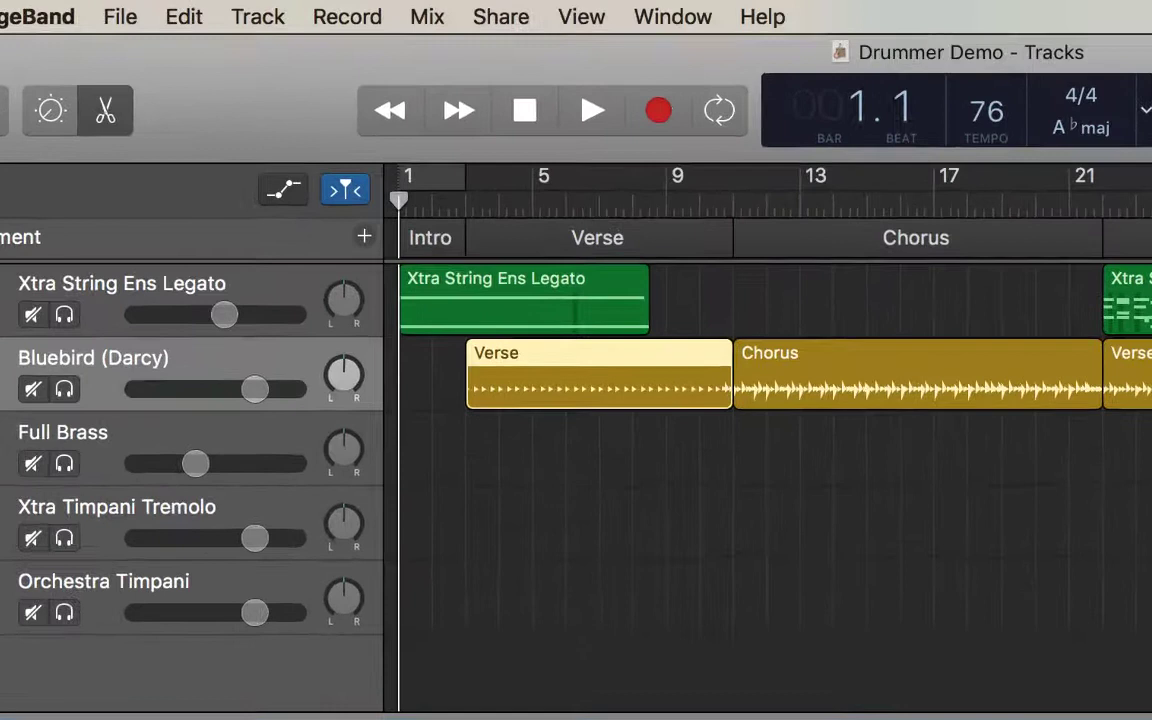
key(space)
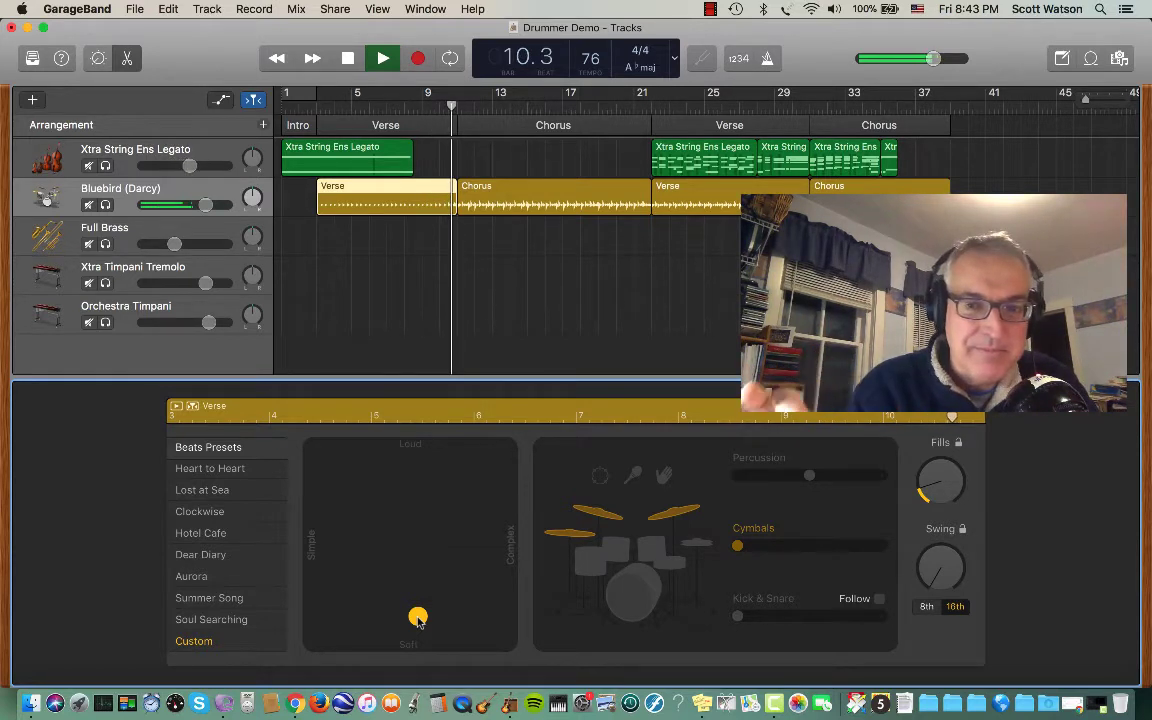
key(space)
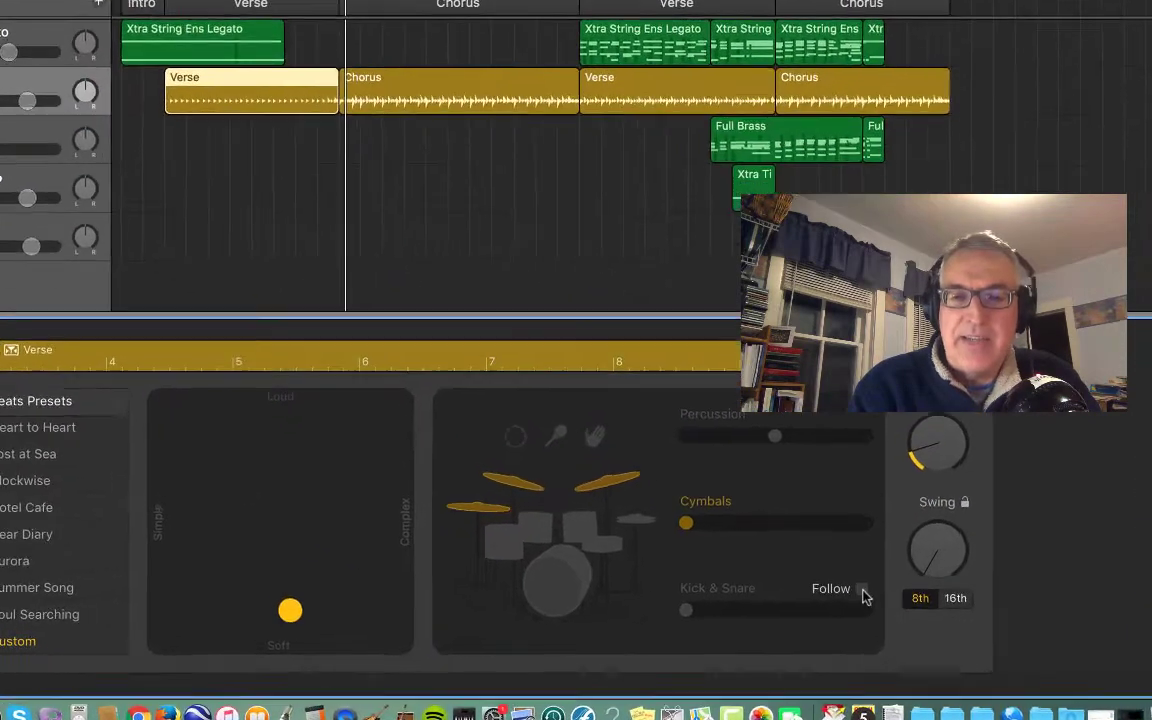
Try to make the first Verse region's kick and snare follow another instrument track's rhythm
click(822, 567)
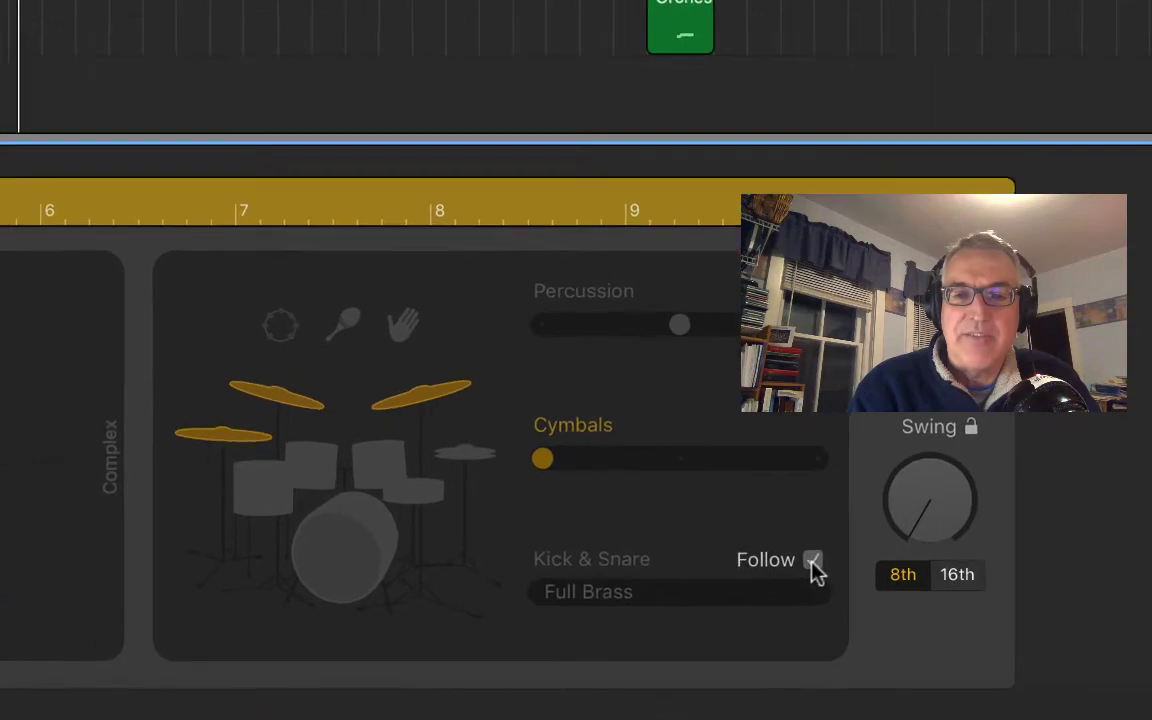
click(698, 598)
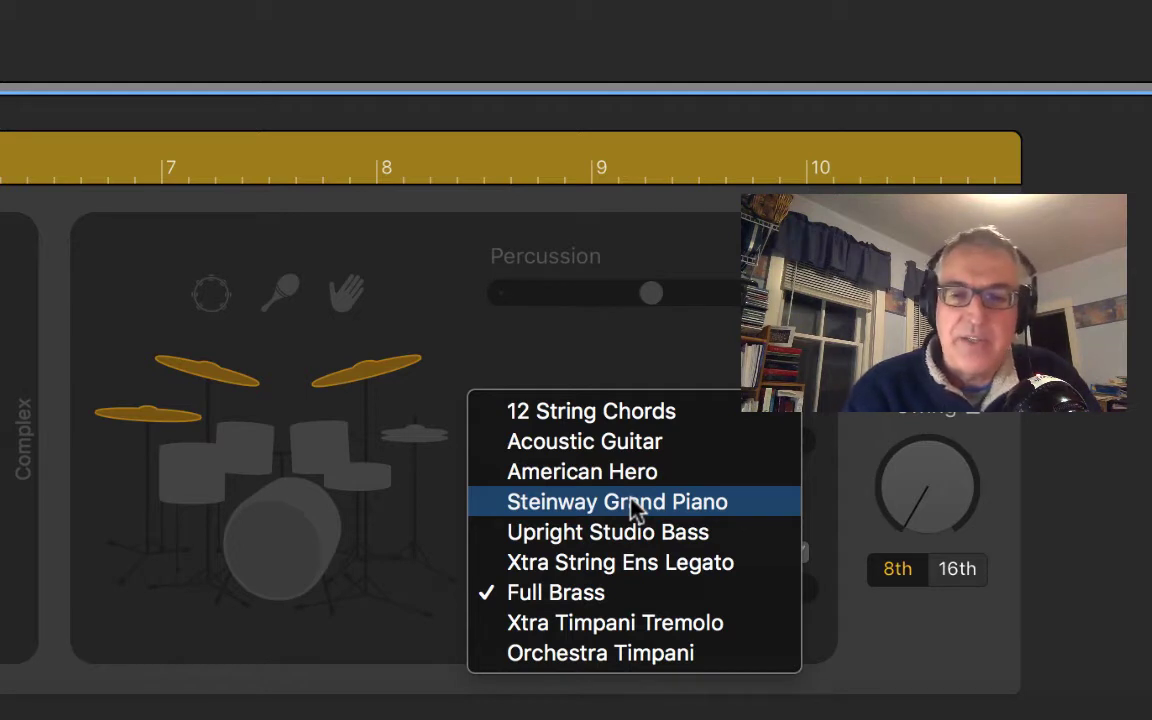
click(674, 540)
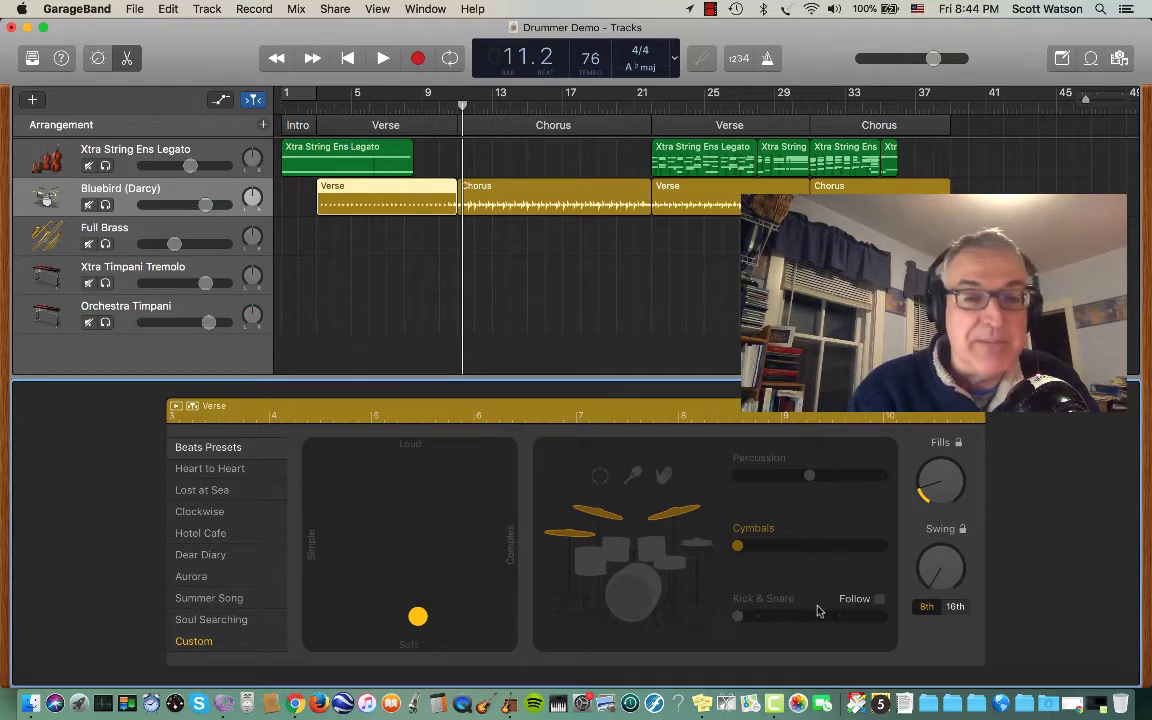
Turn off the tambourine in the first Chorus drummer region
click(518, 190)
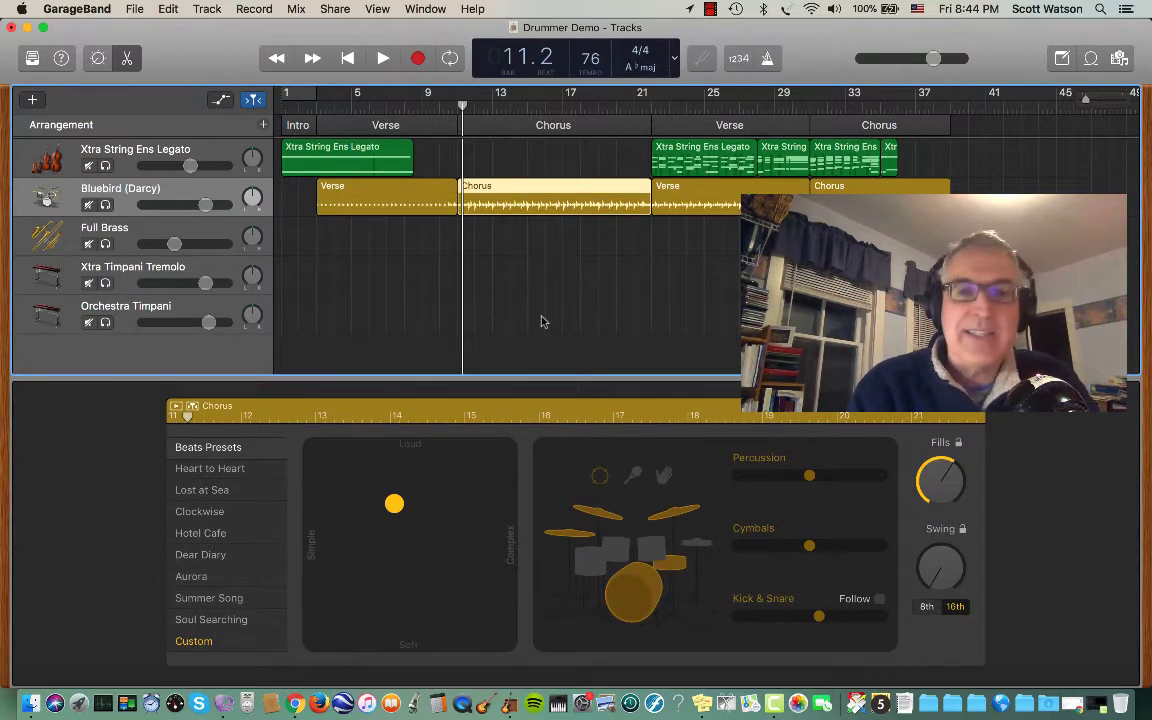
click(599, 476)
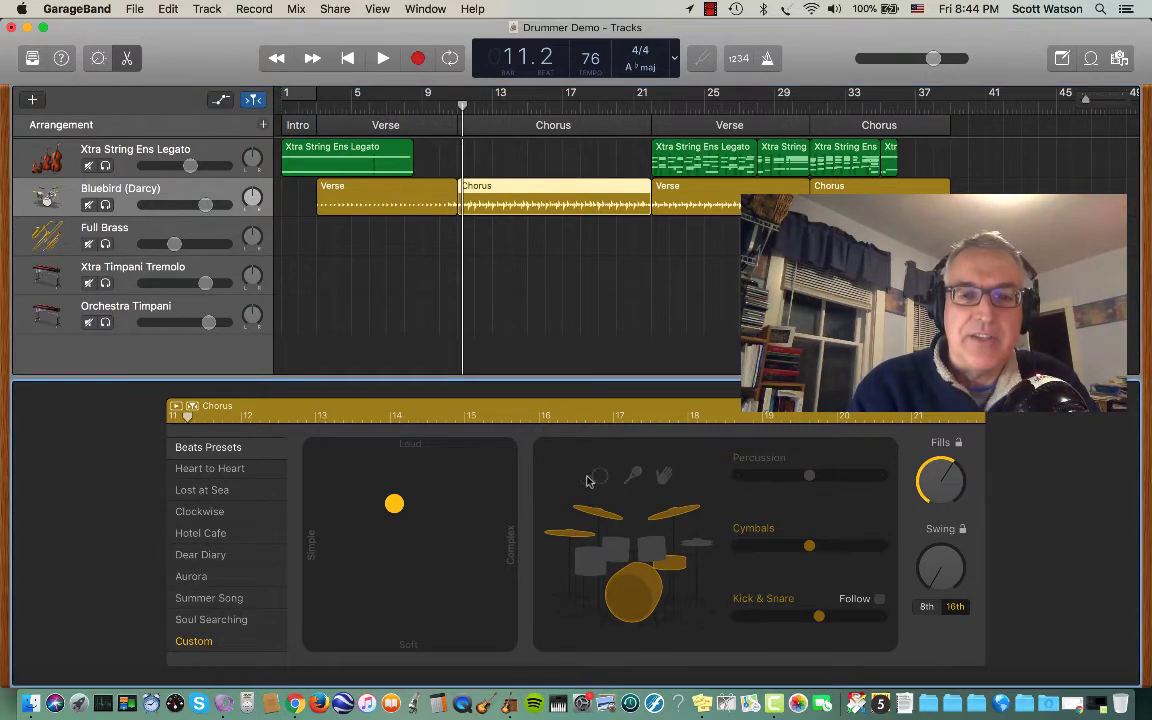
Switch the first Chorus drummer region from cymbals to hi-hat, with the simplest kick and snare pattern, fewer fills, softer playing and 16th-note swing
click(390, 200)
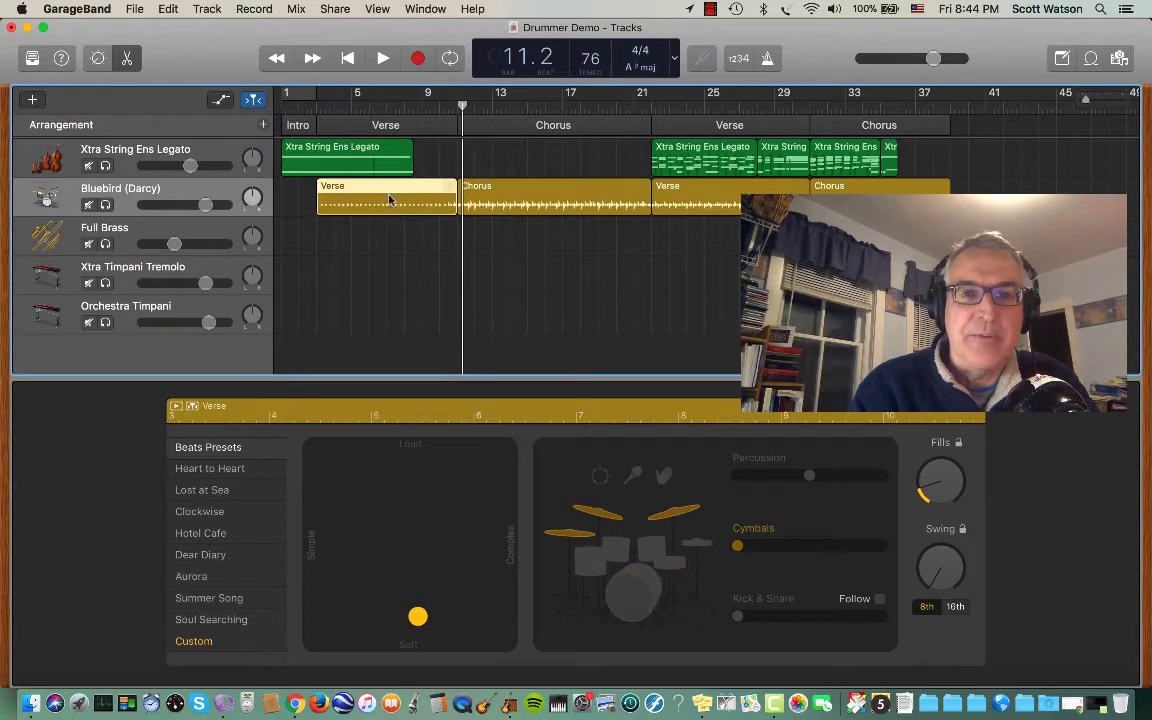
click(533, 200)
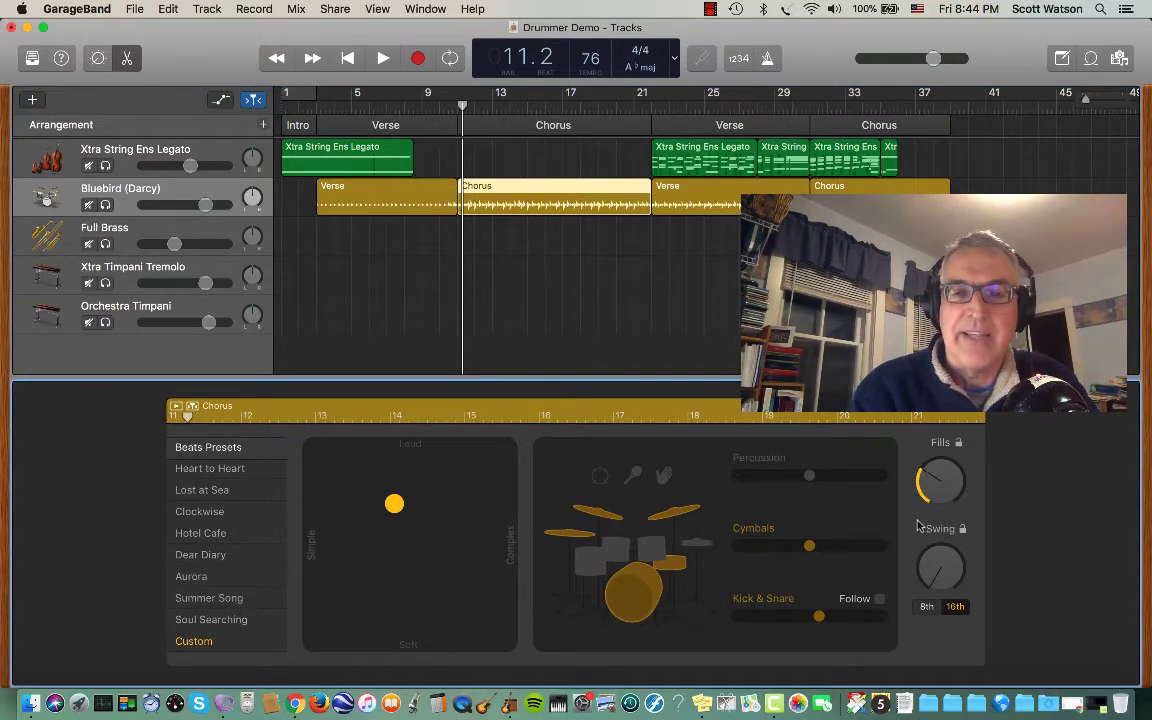
click(692, 552)
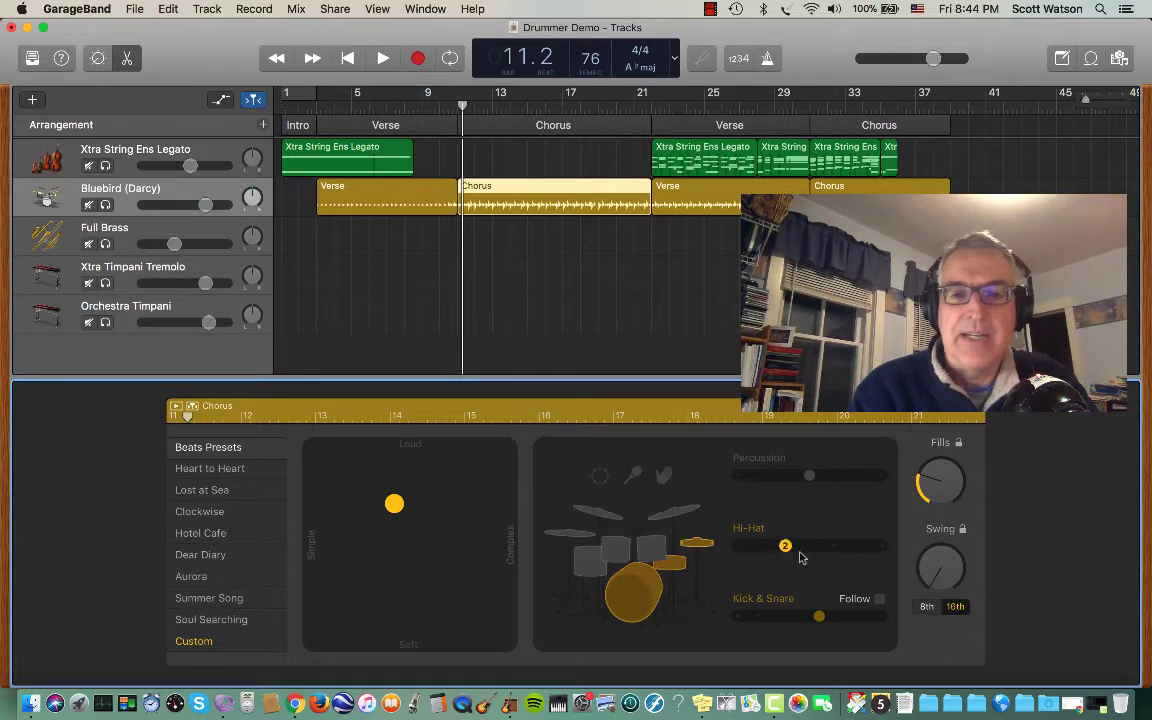
drag(820, 617, 740, 617)
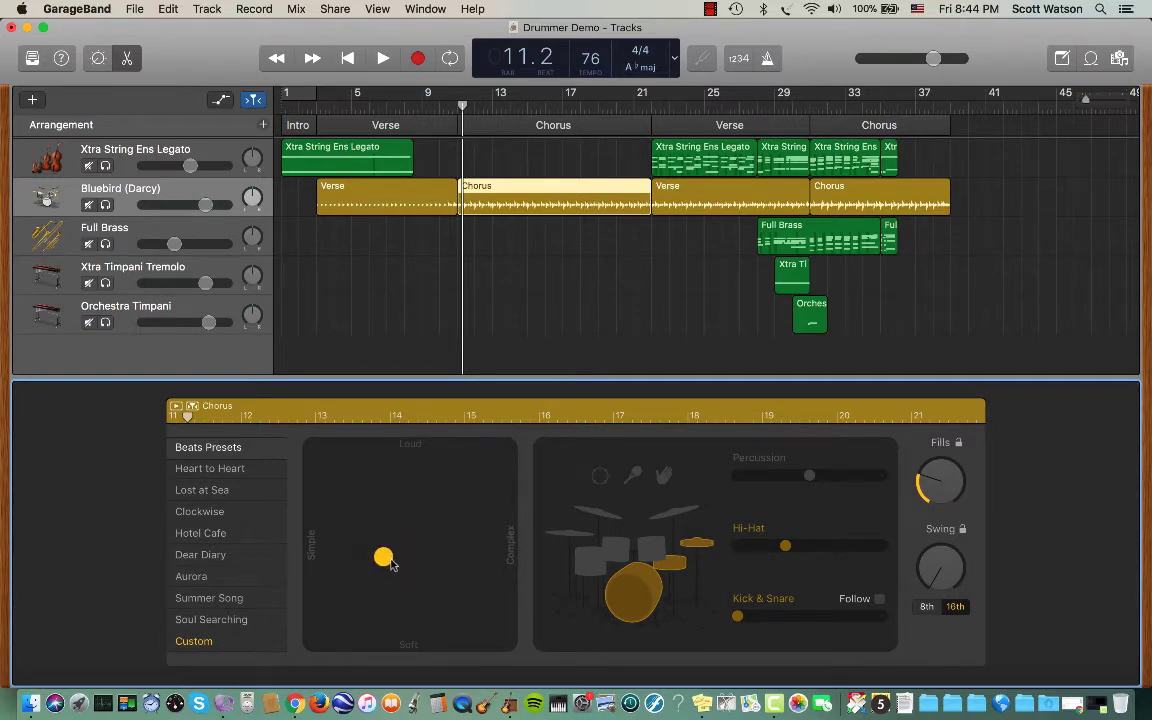
drag(358, 608, 392, 562)
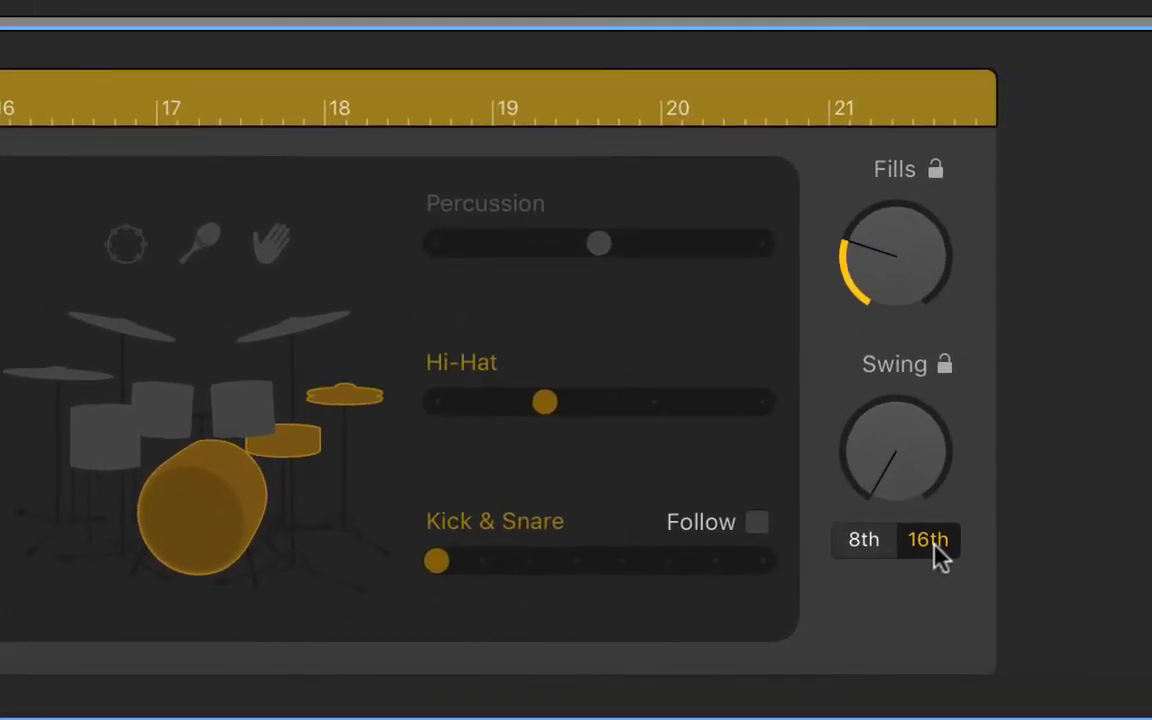
click(863, 545)
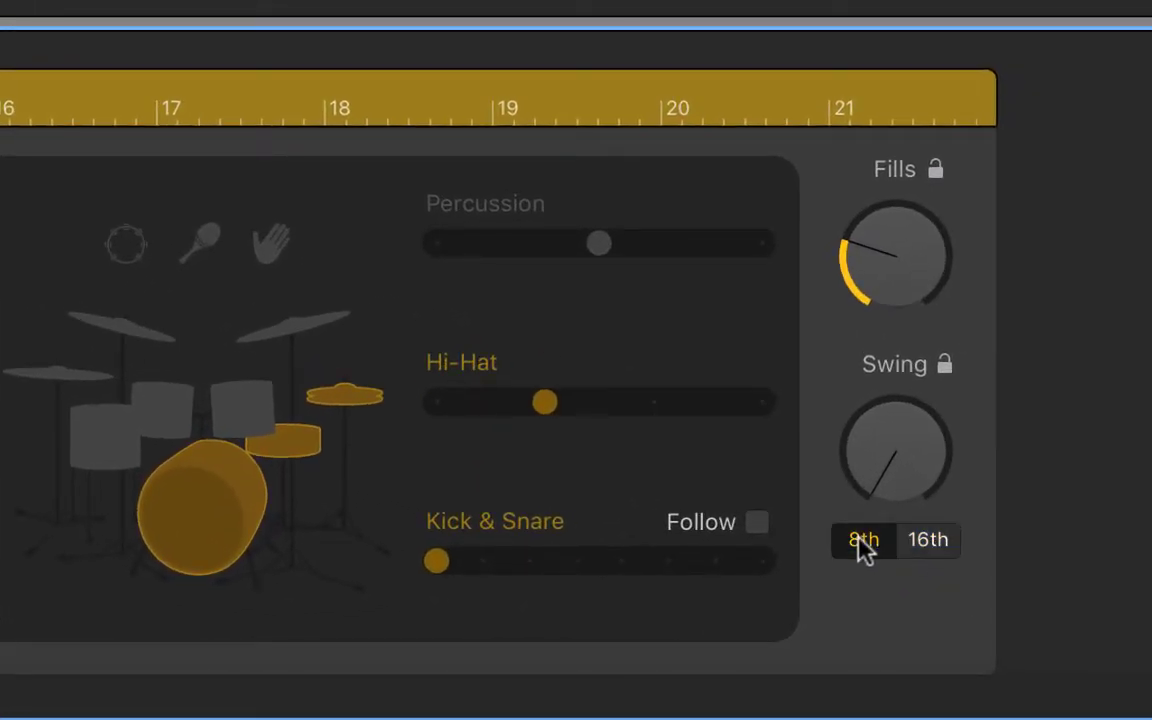
click(918, 545)
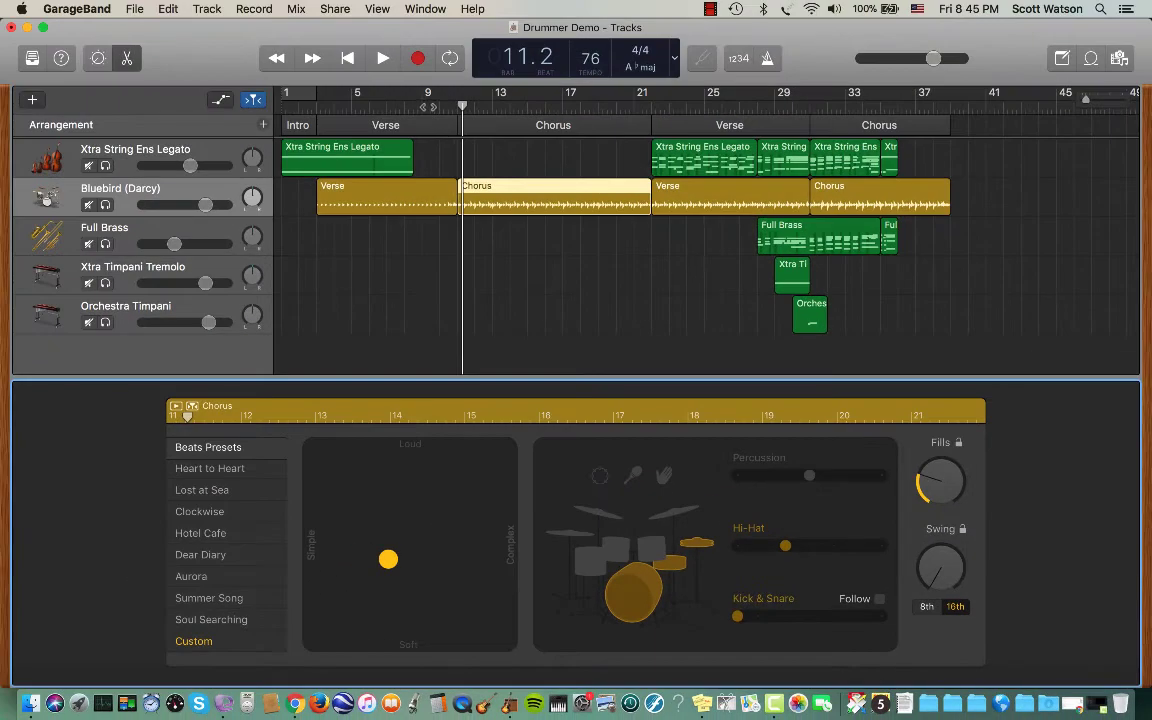
Play the song from bar 9 through the first Chorus while making that region's drumming softer and slightly more complex
click(428, 107)
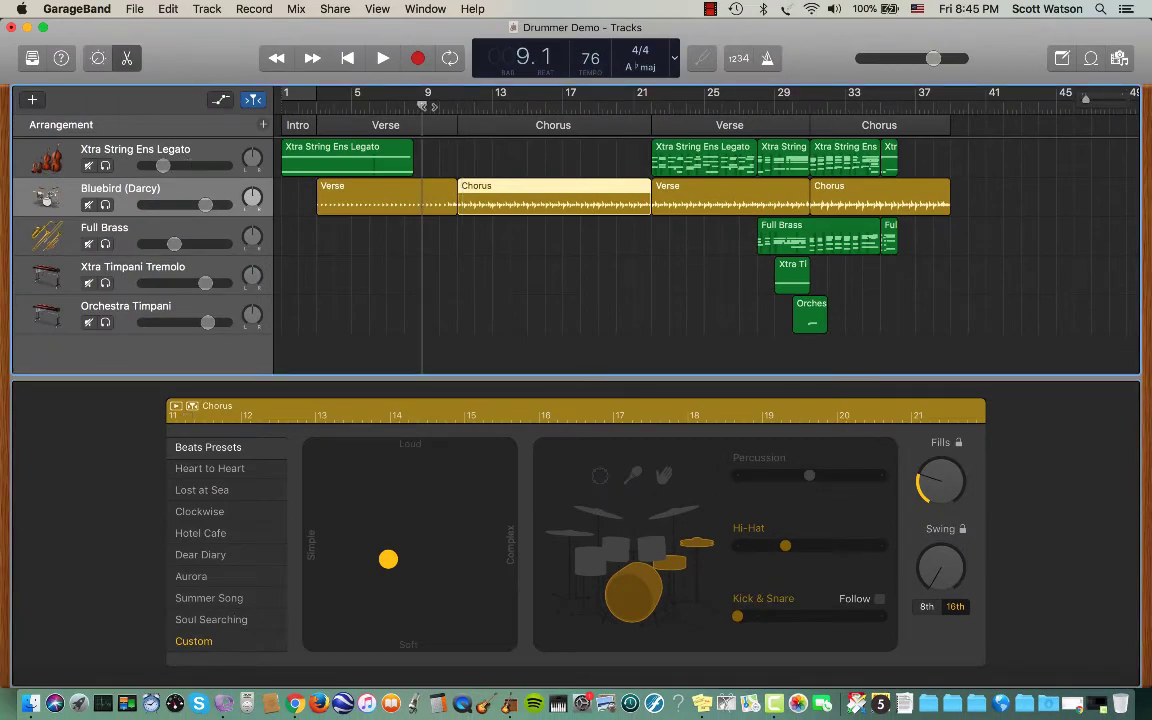
key(space)
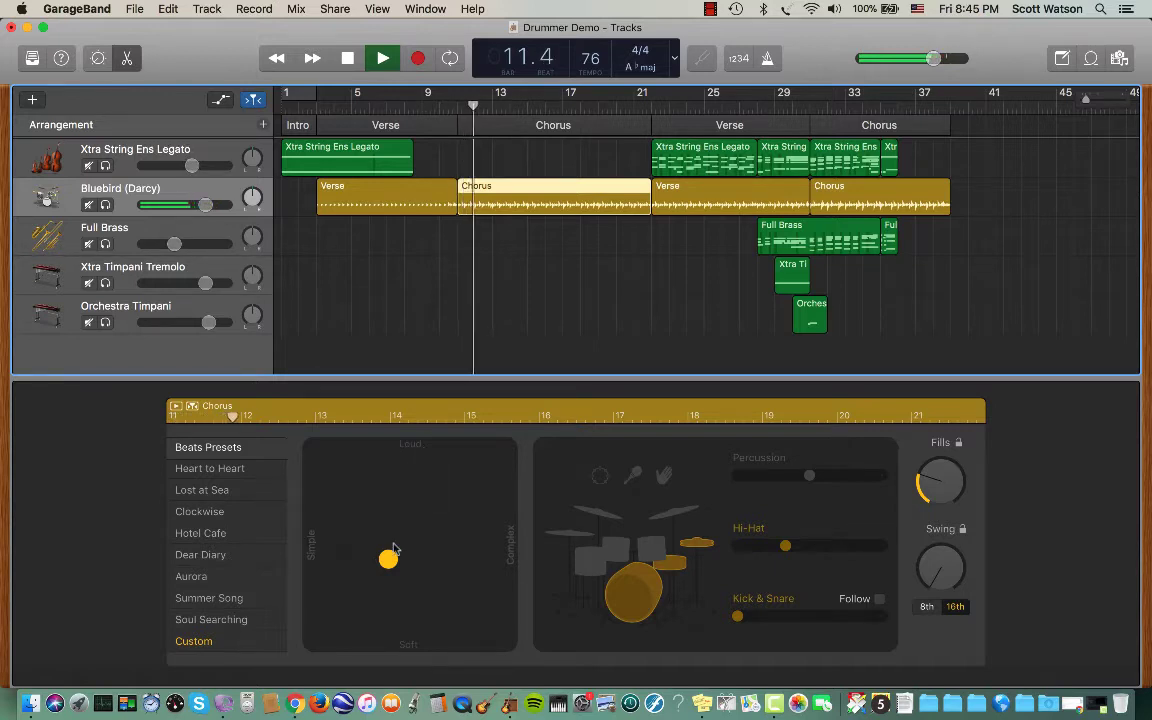
drag(389, 560, 373, 622)
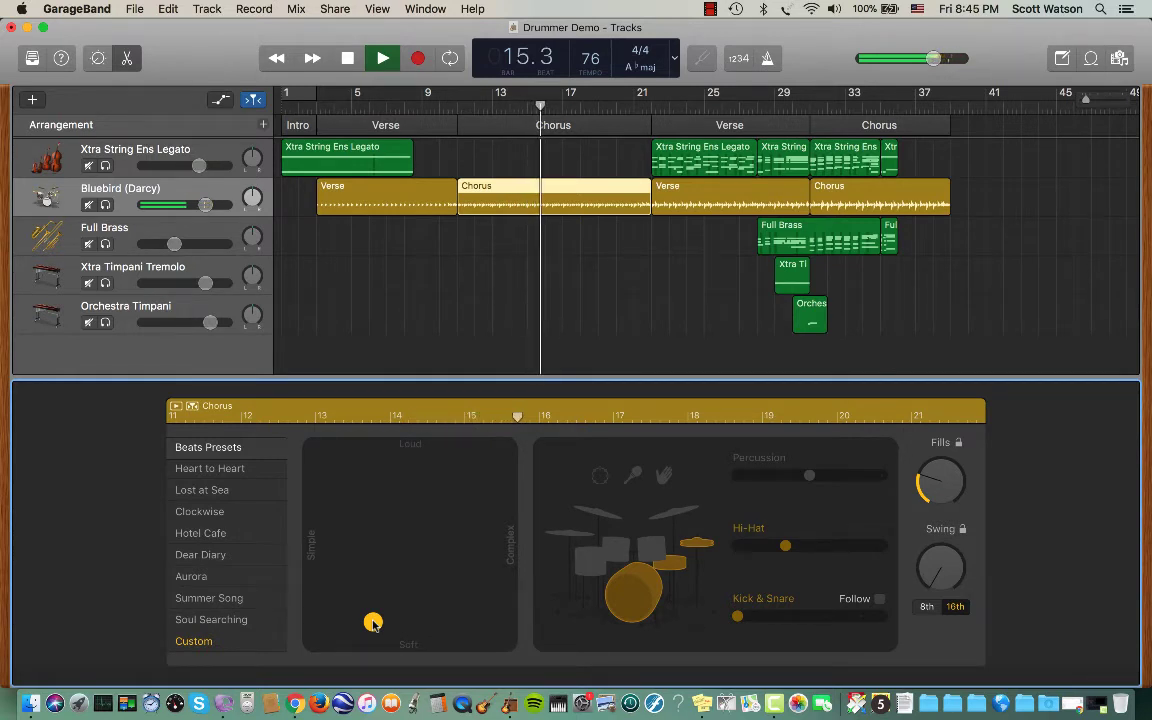
drag(373, 623, 416, 624)
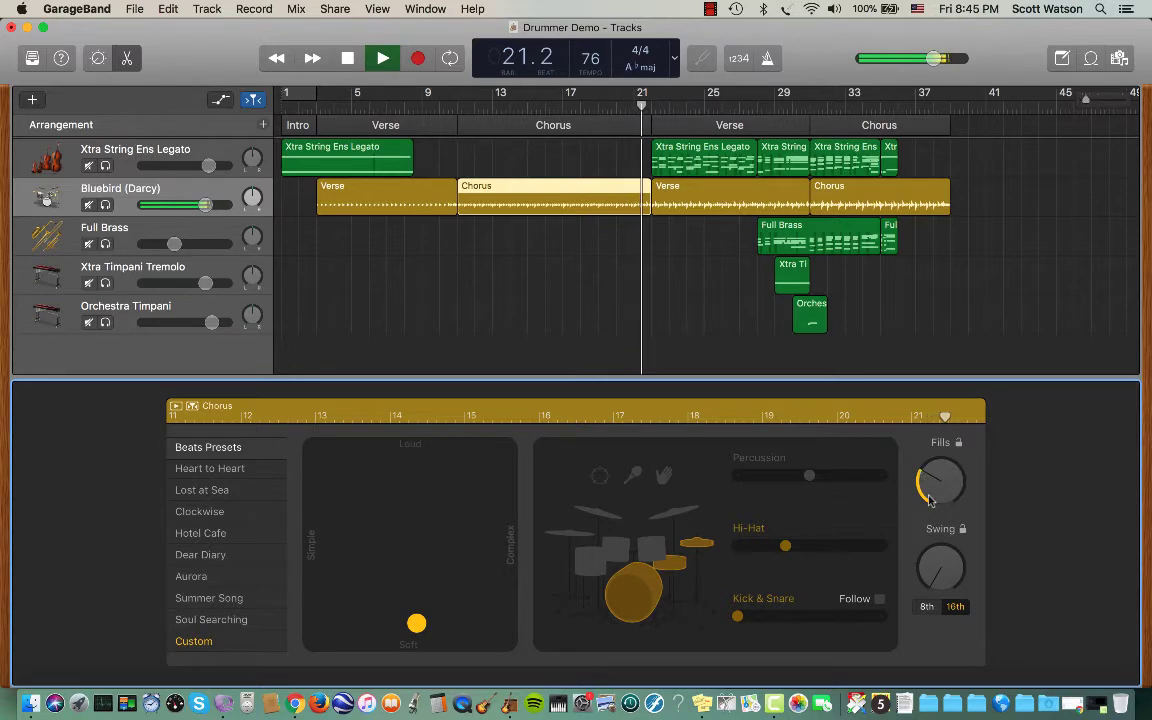
scroll(863, 336, up, 5)
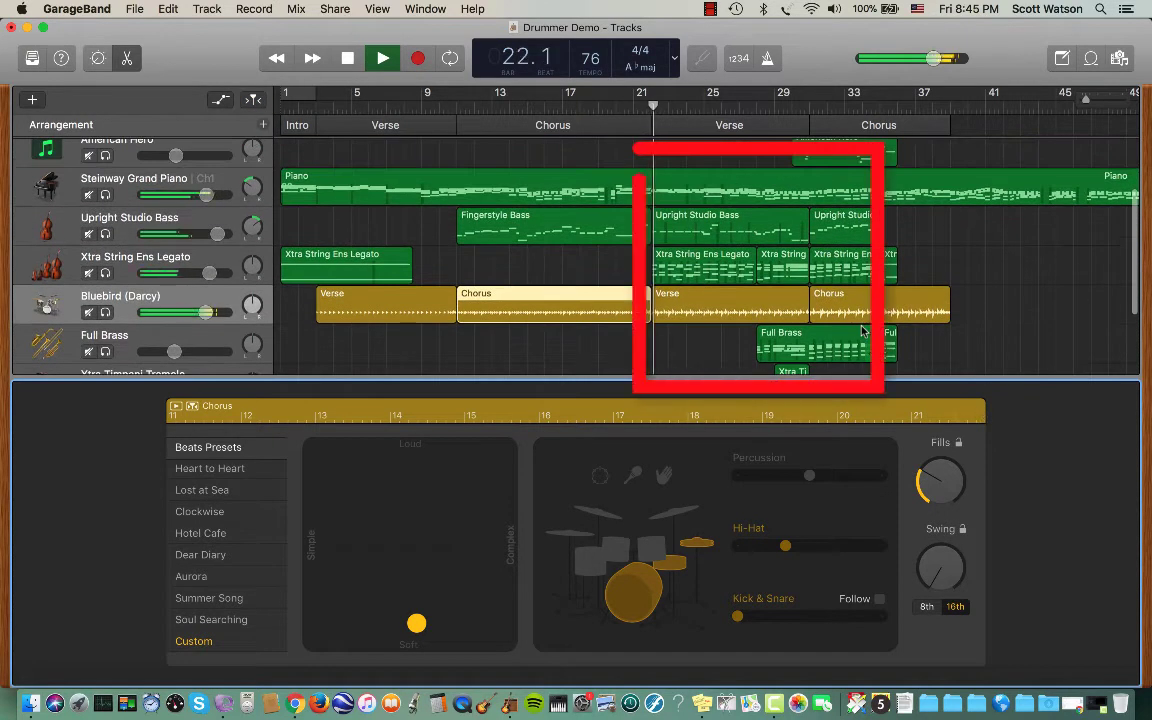
key(space)
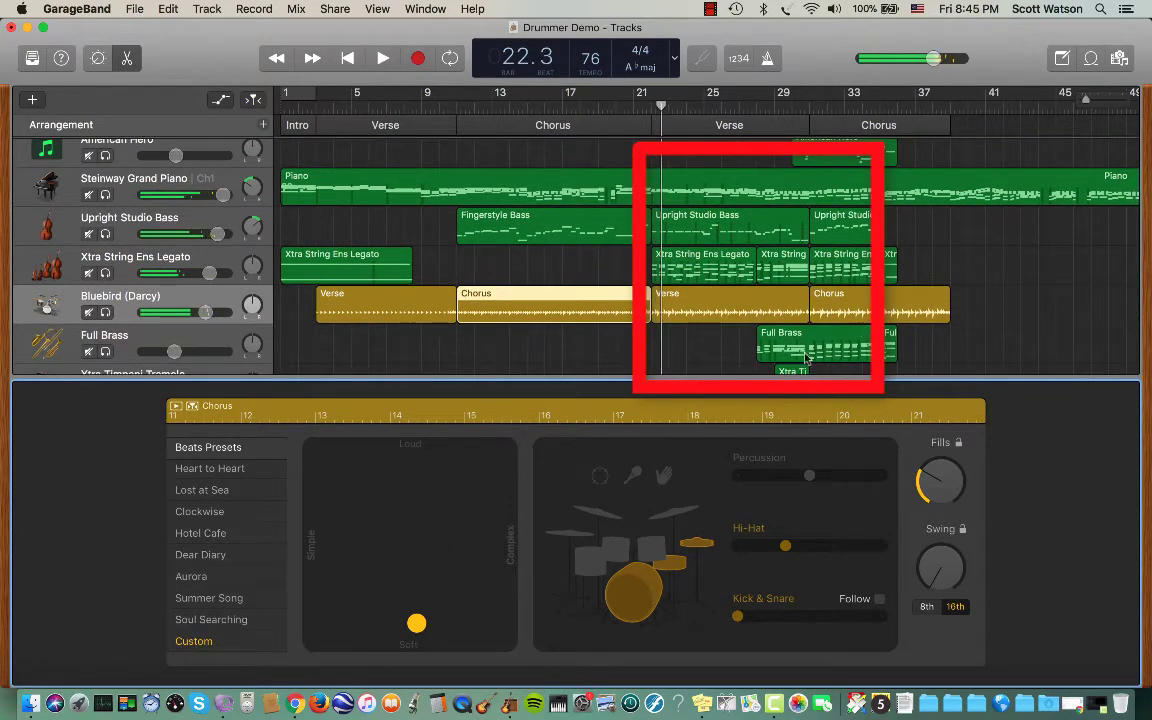
Switch the second Verse drummer region to cymbals, with more fills, 8th-note swing and a louder, more complex performance
click(688, 315)
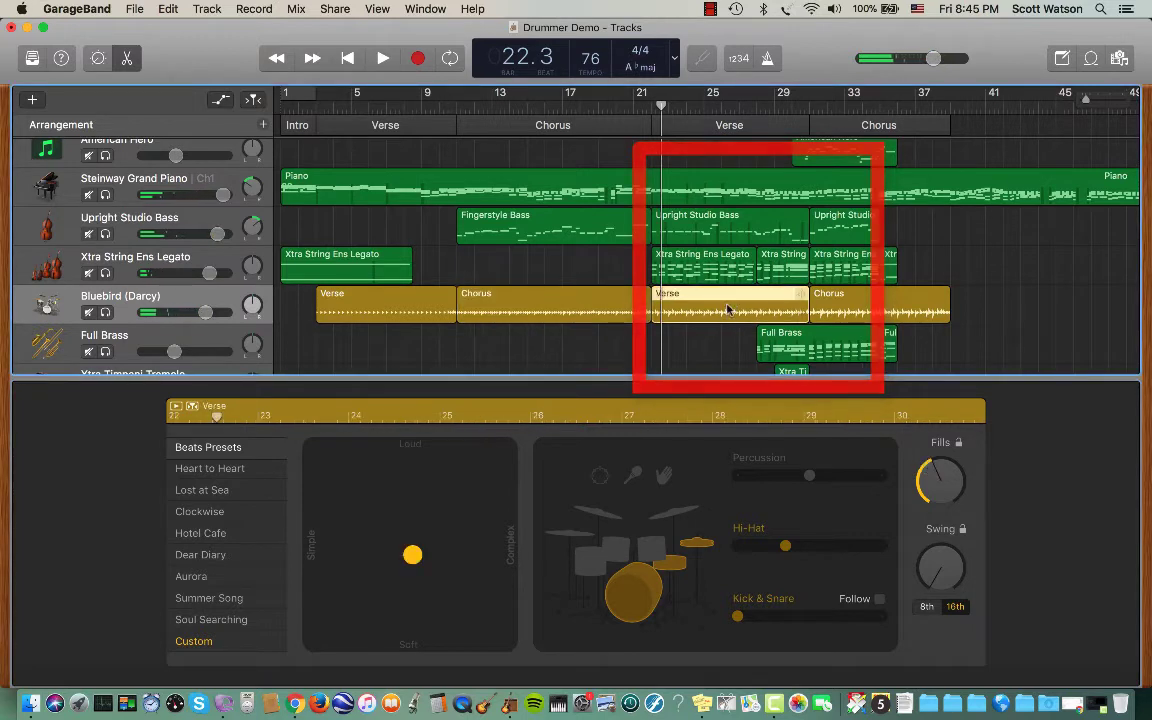
click(590, 520)
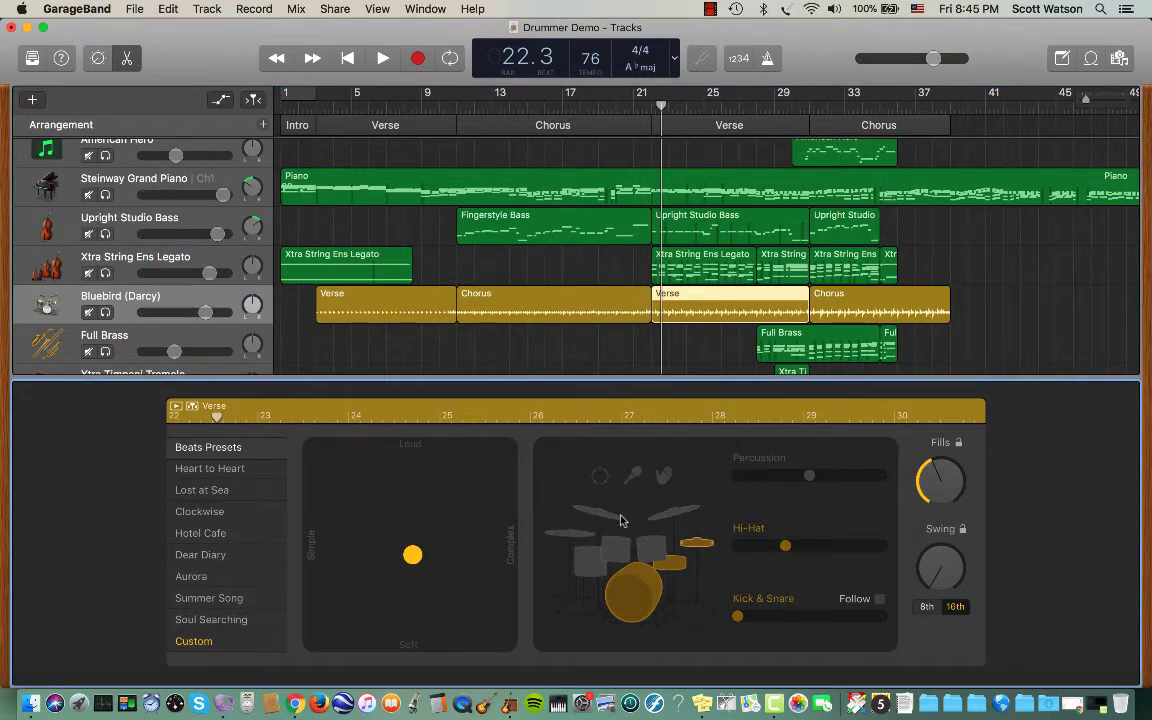
click(592, 515)
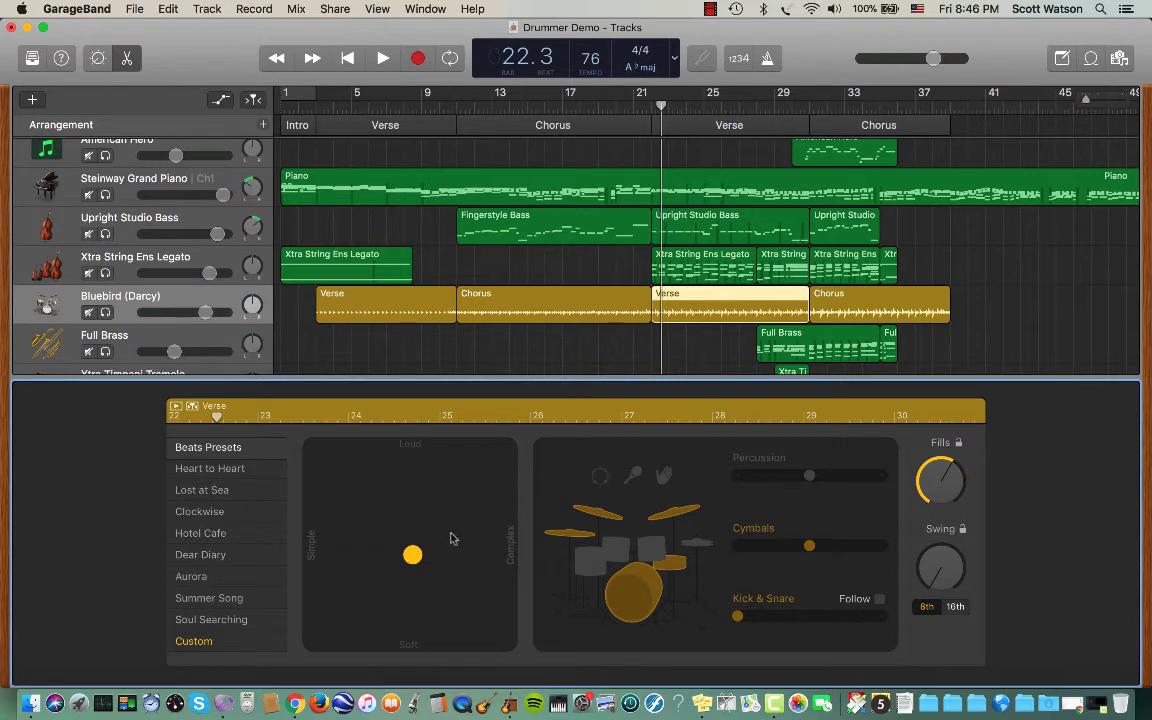
drag(412, 554, 456, 525)
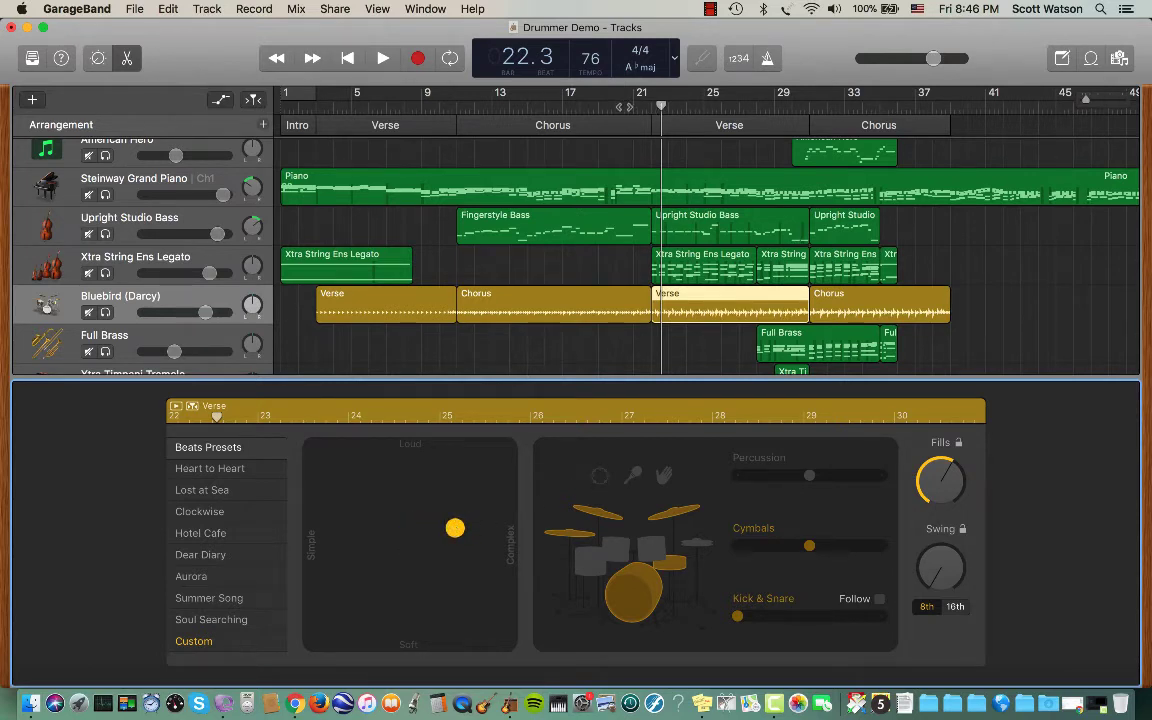
Play the song from bar 20 through the second Verse to audition its drum part
click(624, 108)
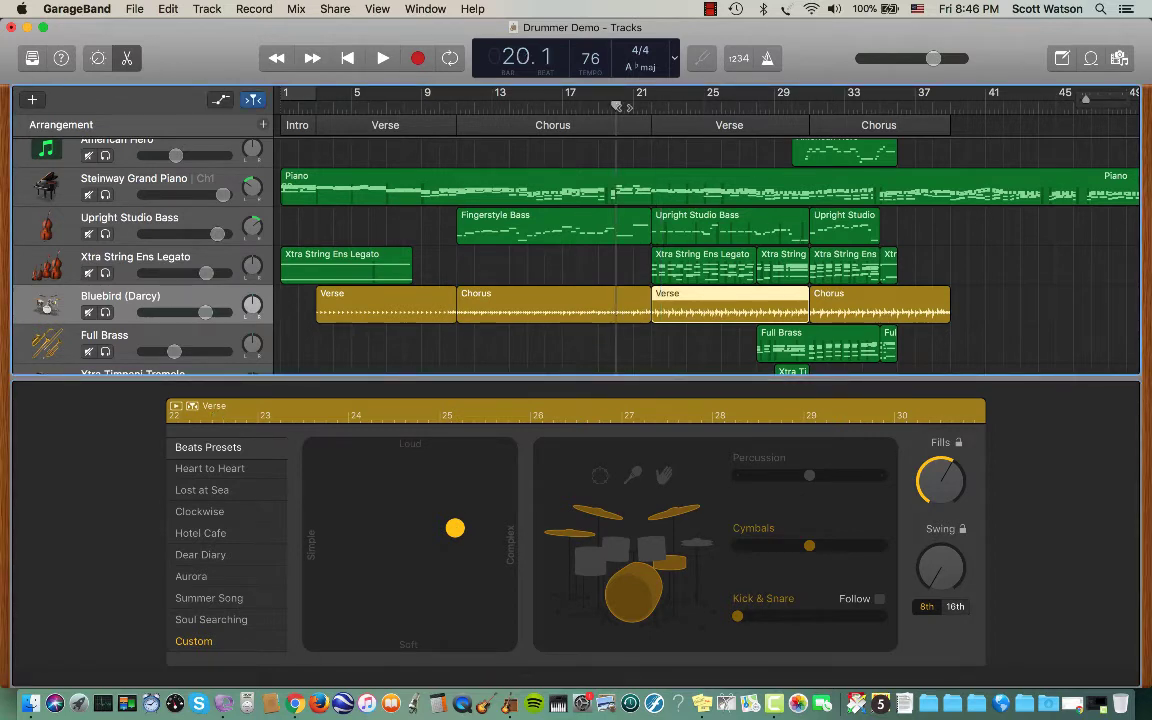
key(space)
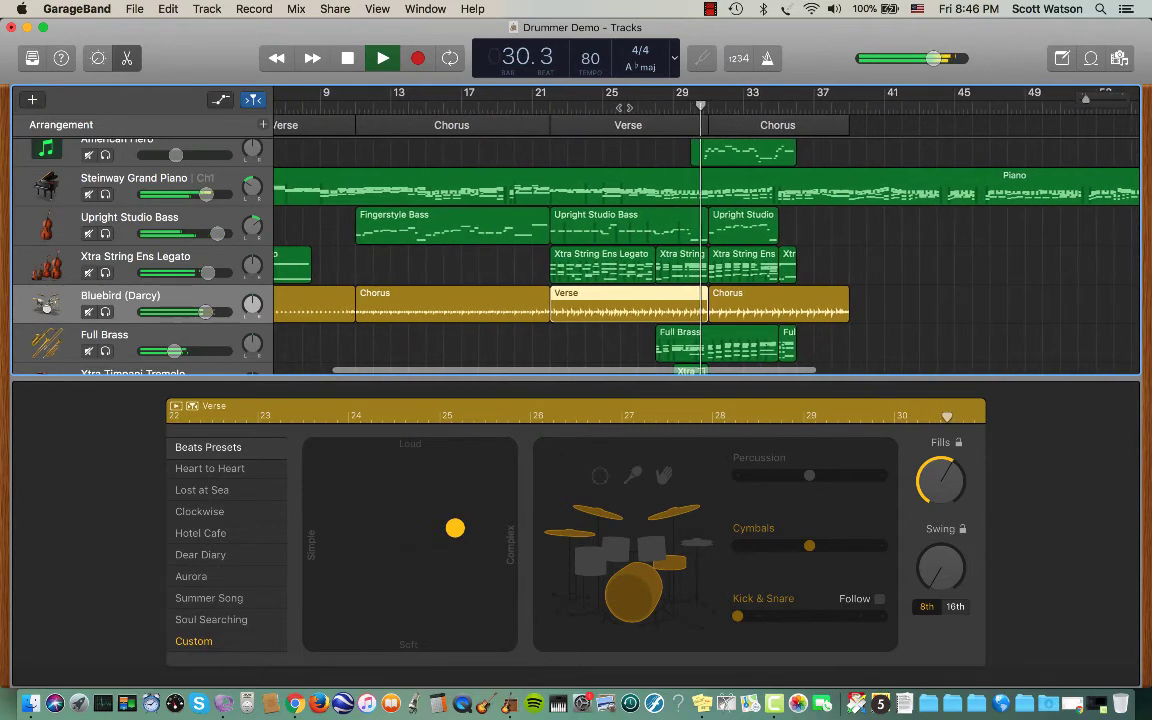
key(space)
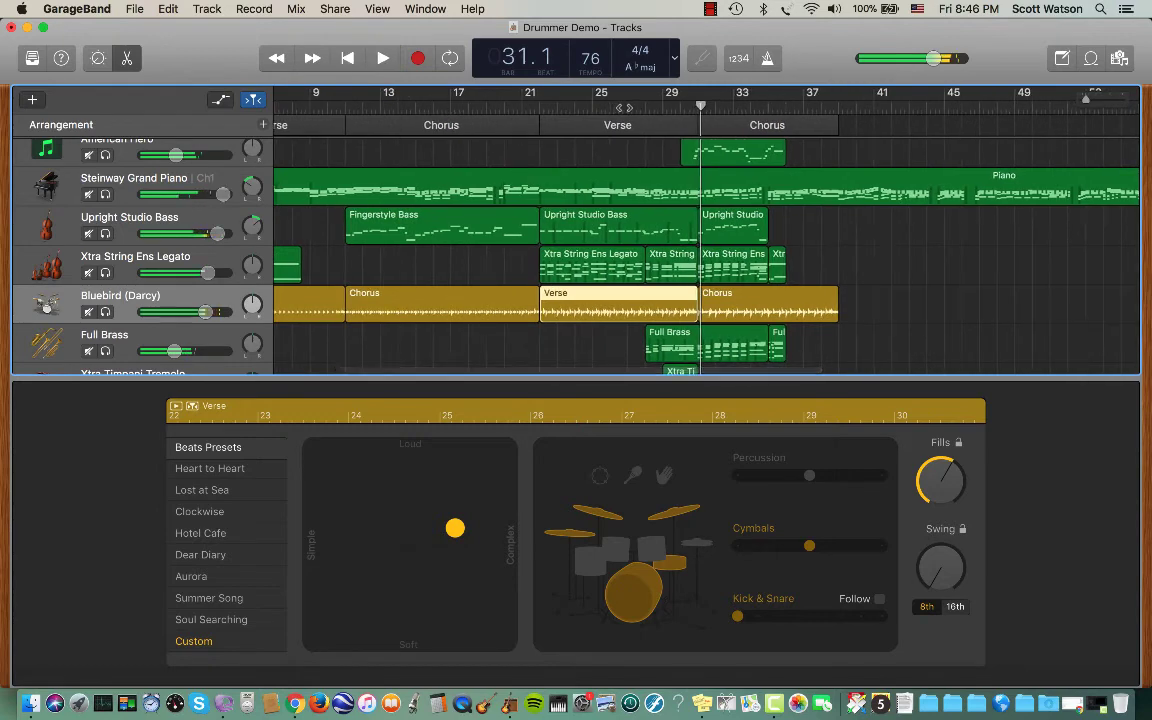
Set the second Chorus drummer region to the busiest percussion pattern with more fills and greater complexity, and play it back
click(740, 298)
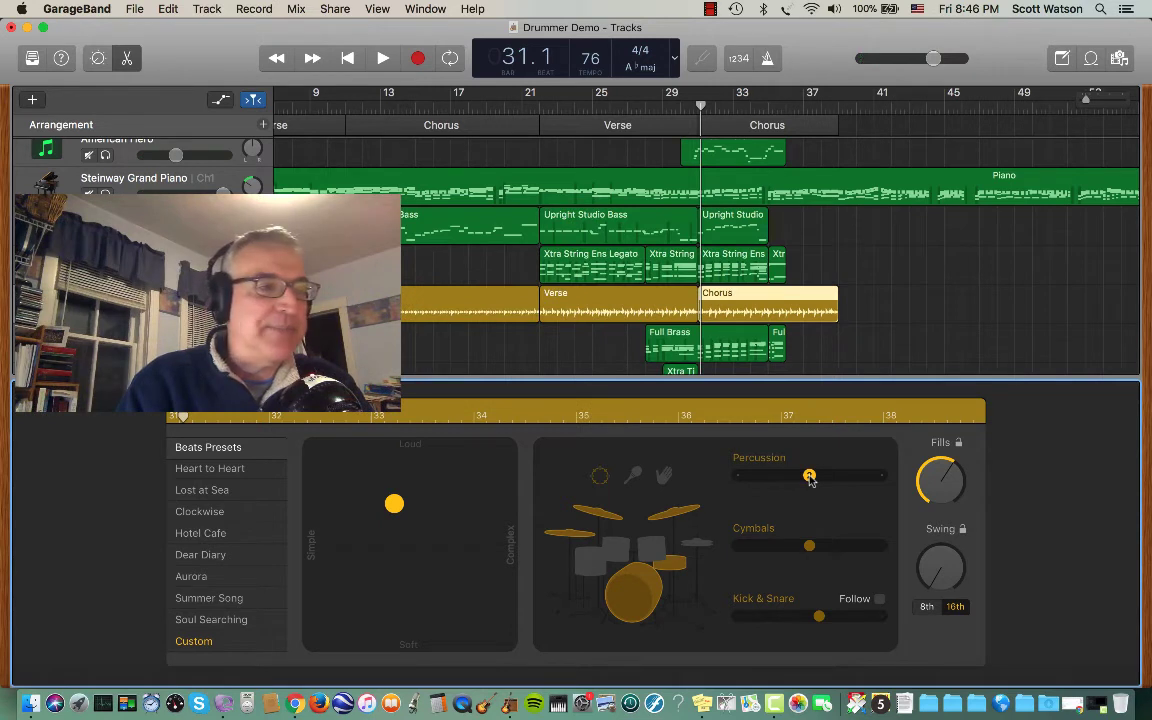
drag(810, 477, 874, 478)
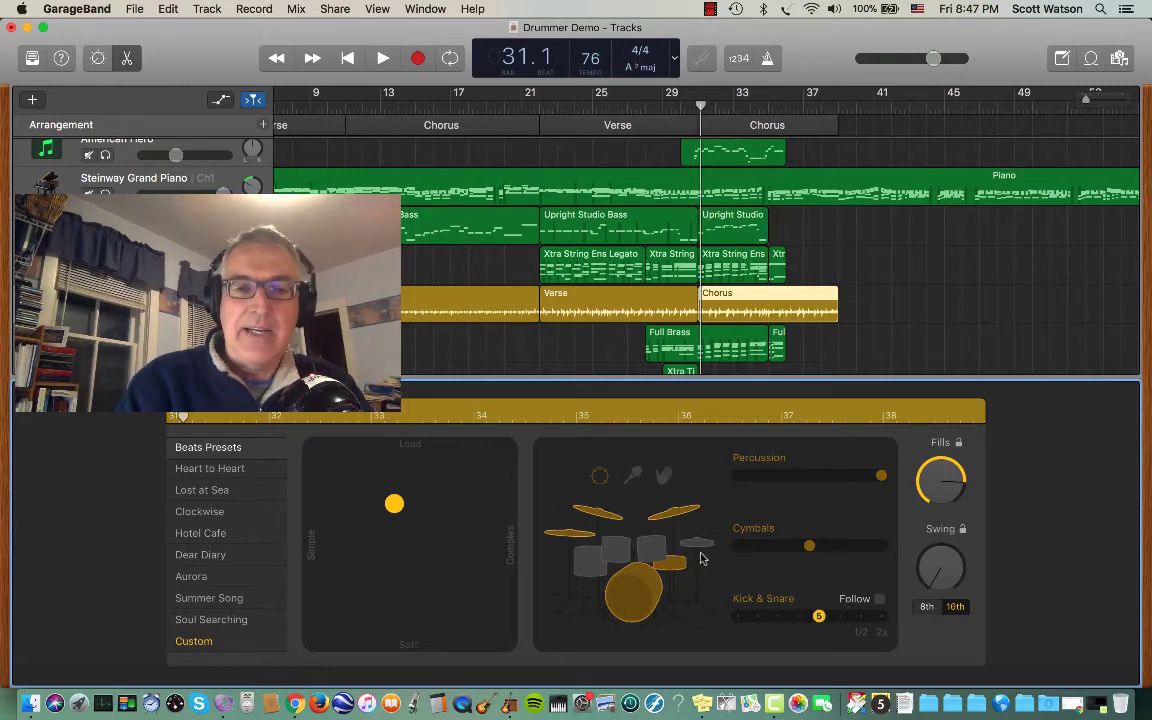
drag(394, 504, 508, 493)
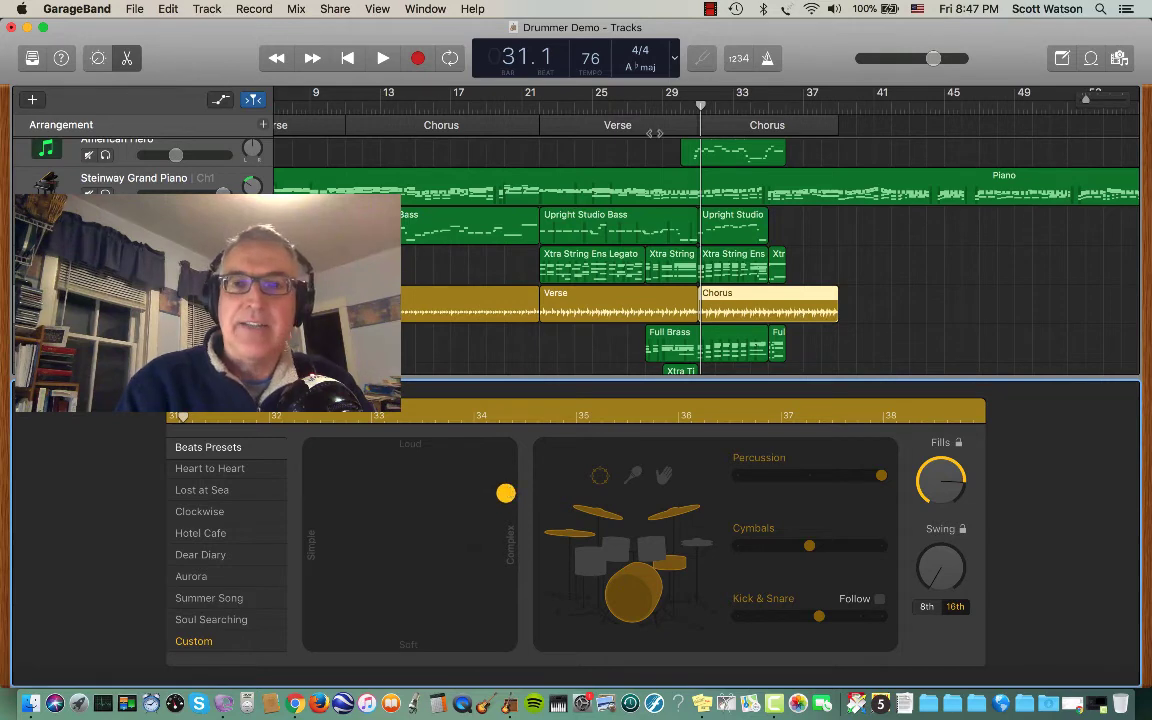
key(space)
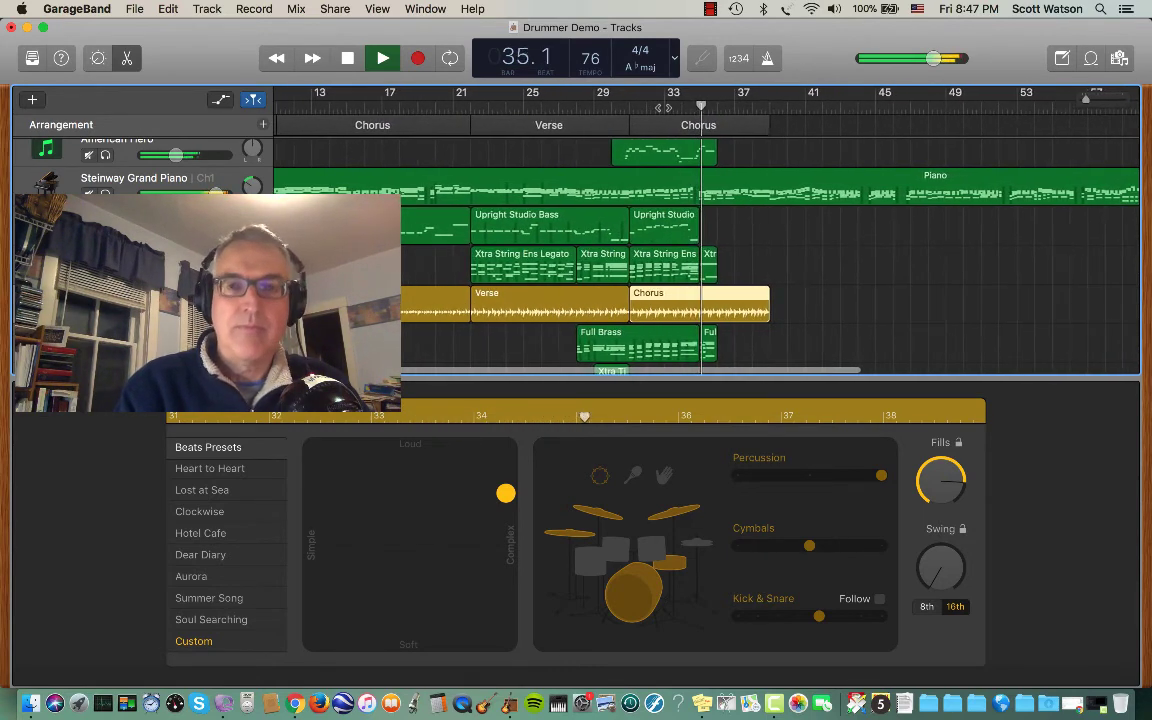
key(space)
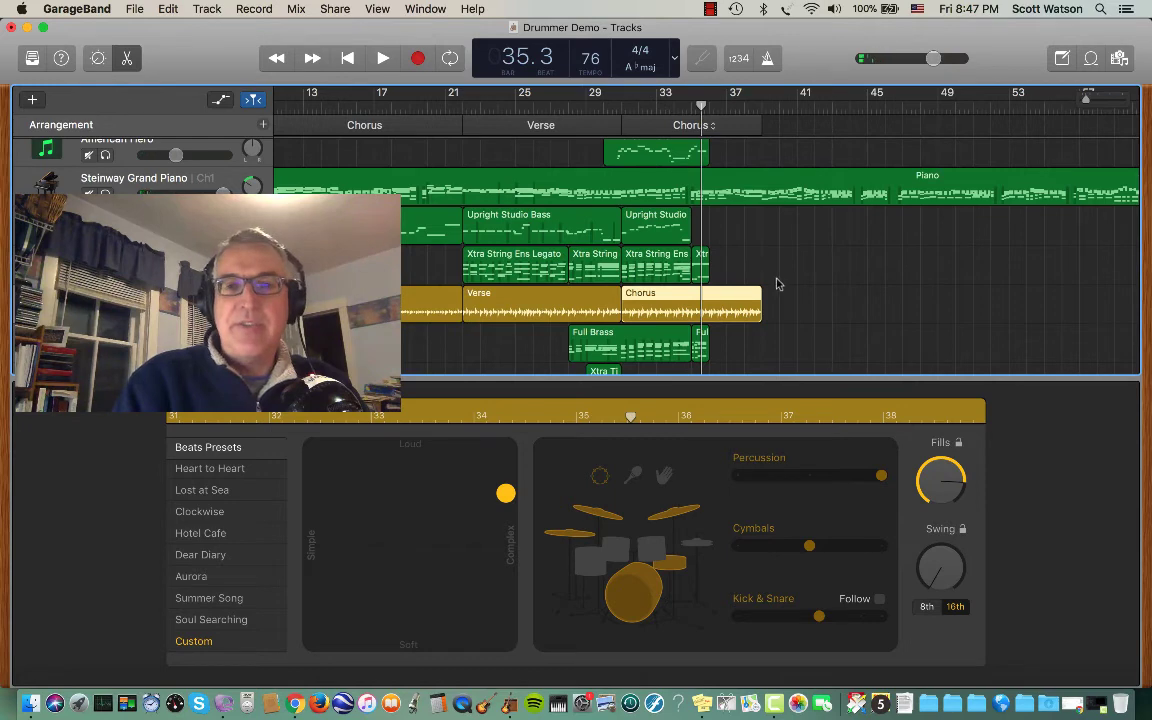
Try extending the drums past the last Chorus with a new drummer region and with a copy of the Chorus region, deleting each one
mouse_move(781, 307)
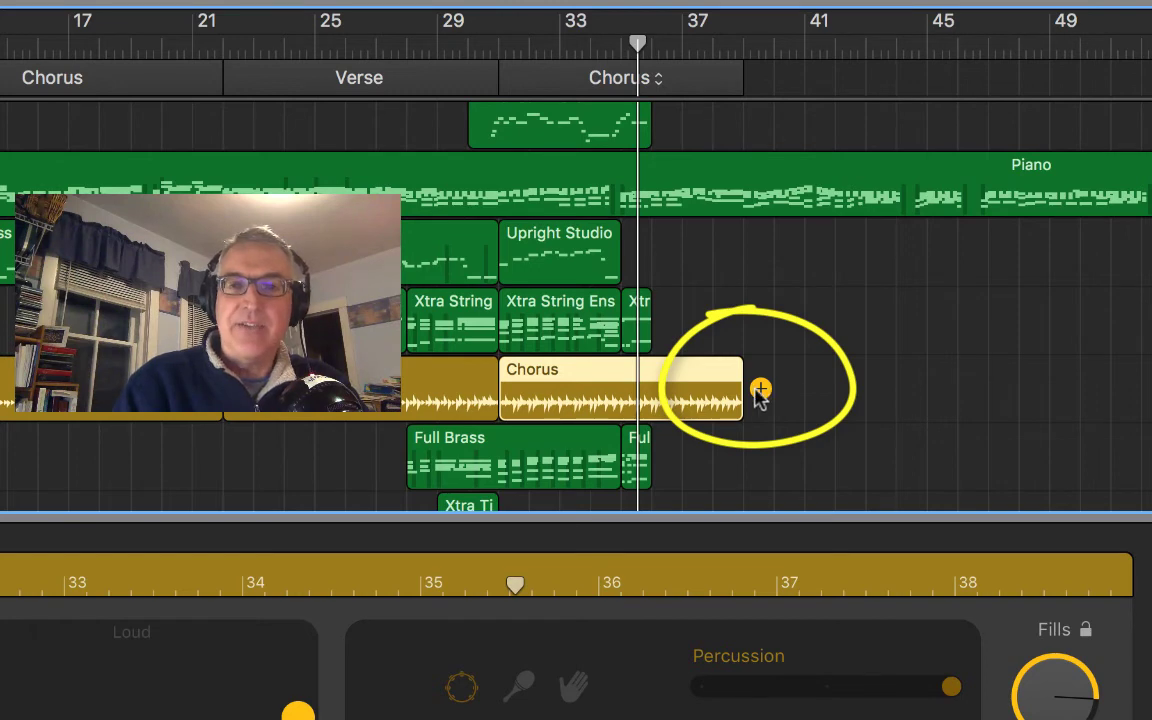
click(760, 390)
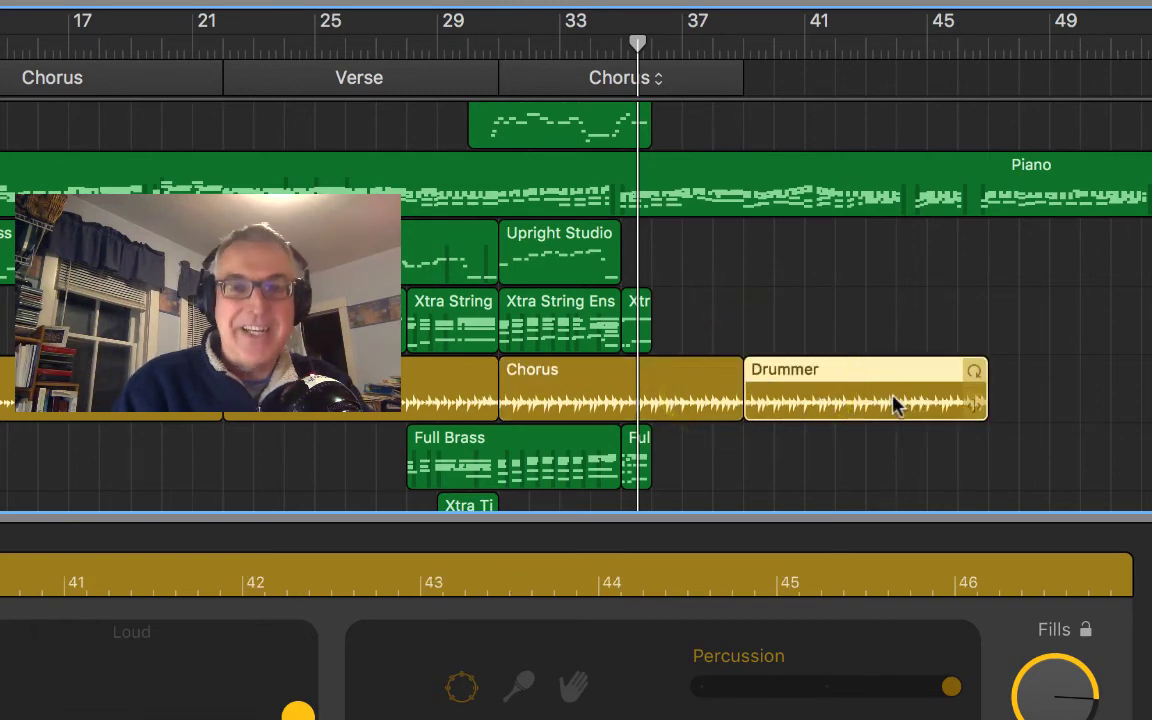
key(Delete)
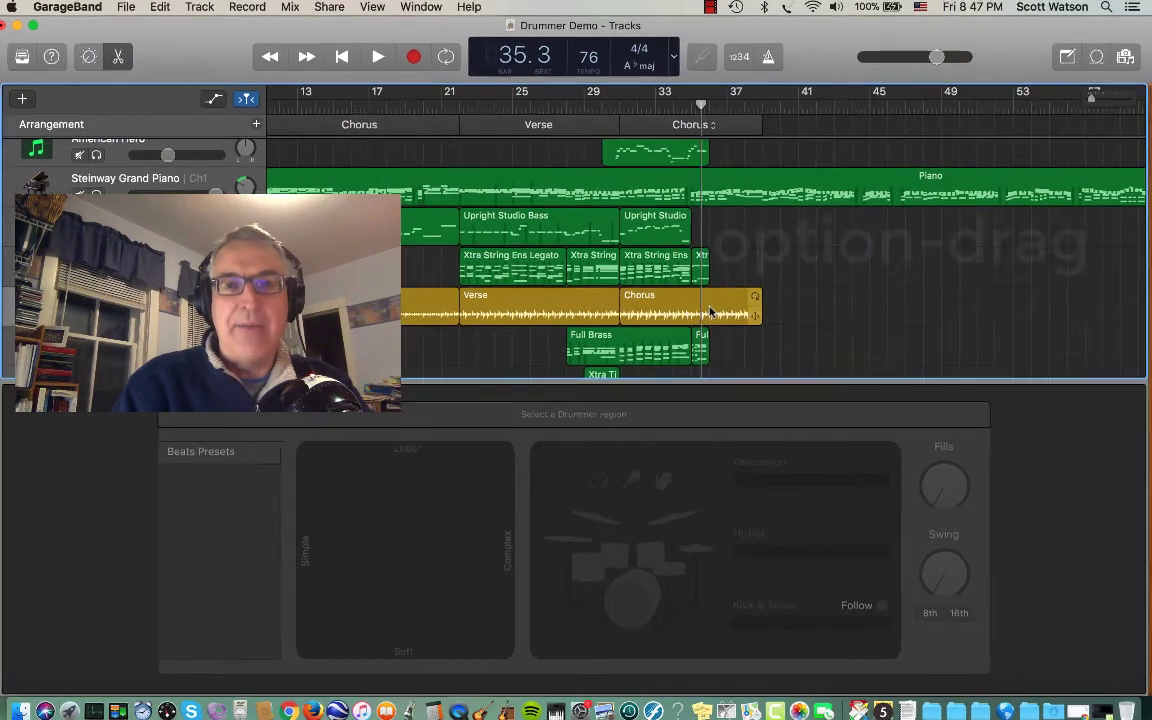
drag(710, 313, 812, 306)
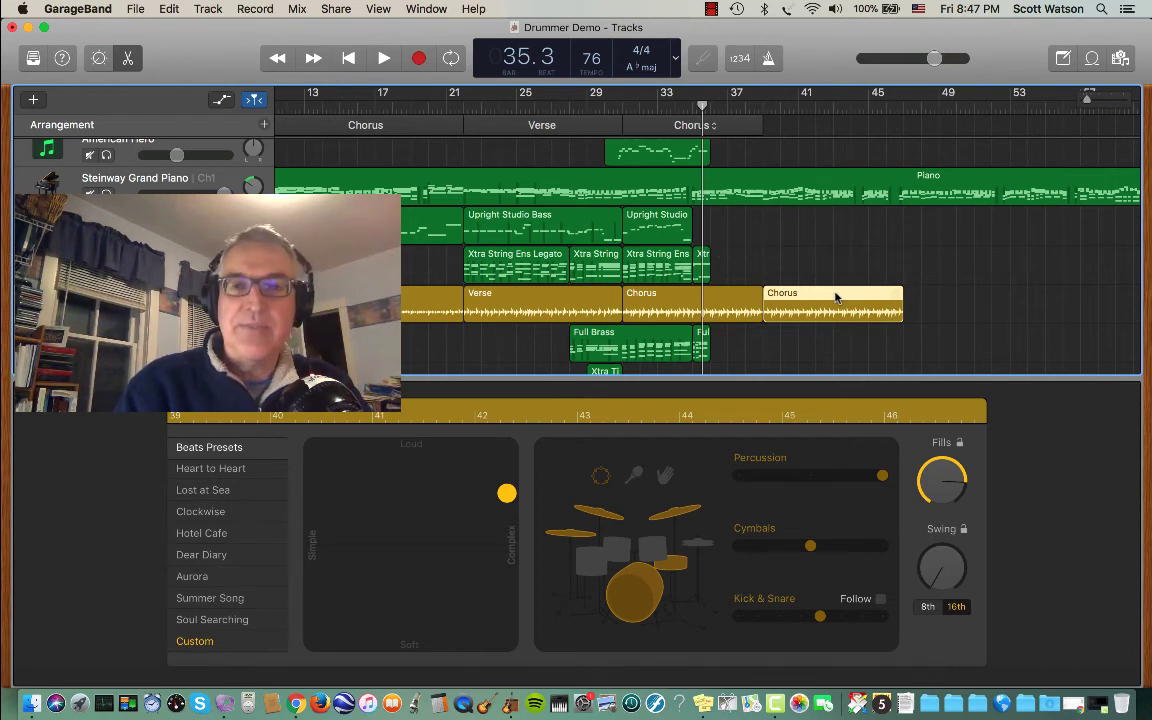
key(Delete)
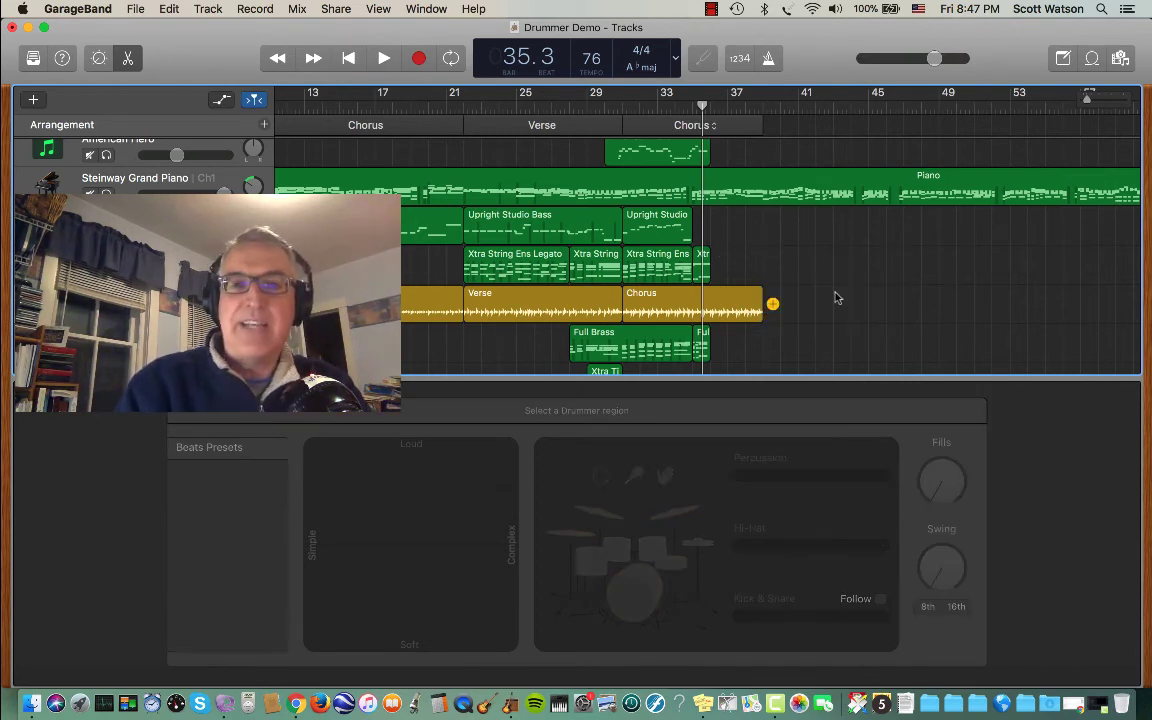
Split the first Verse drummer region at bar 7
scroll(835, 302, left, 6)
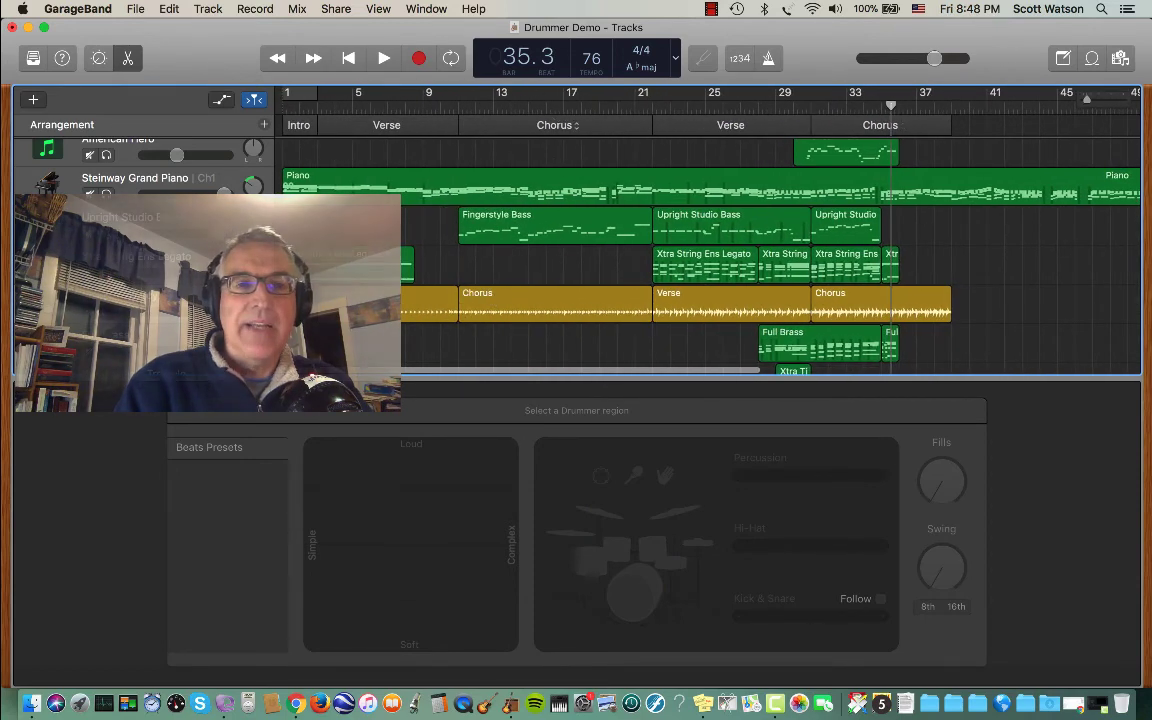
click(368, 303)
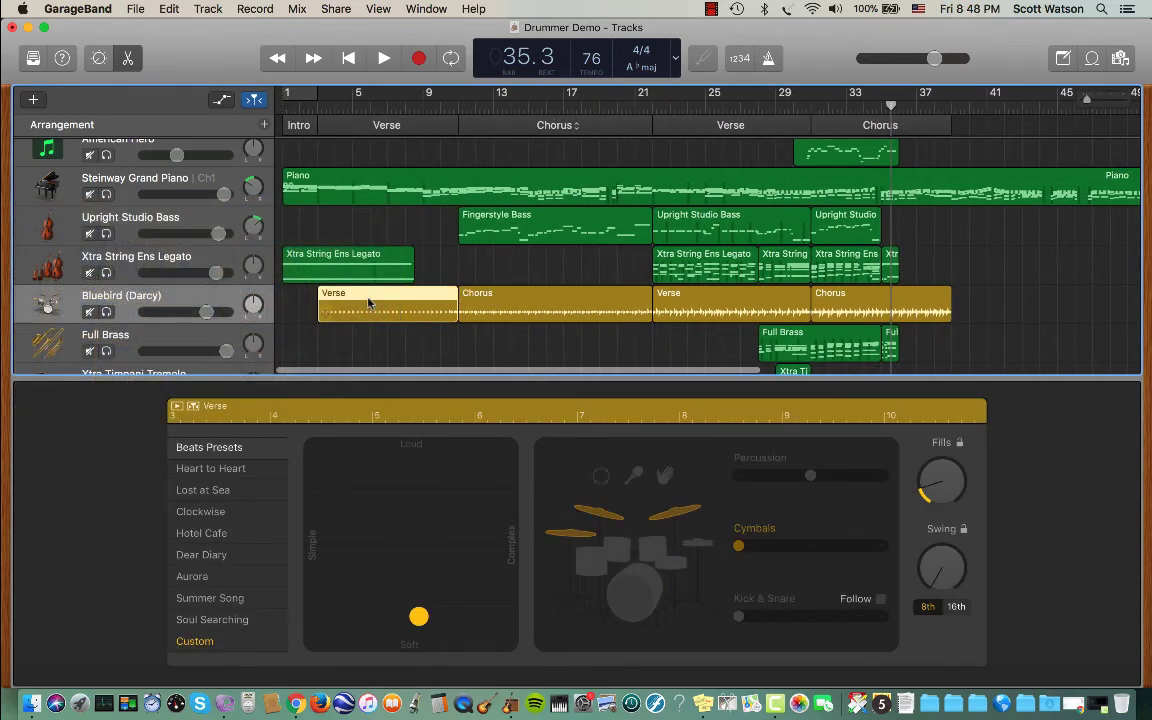
click(385, 107)
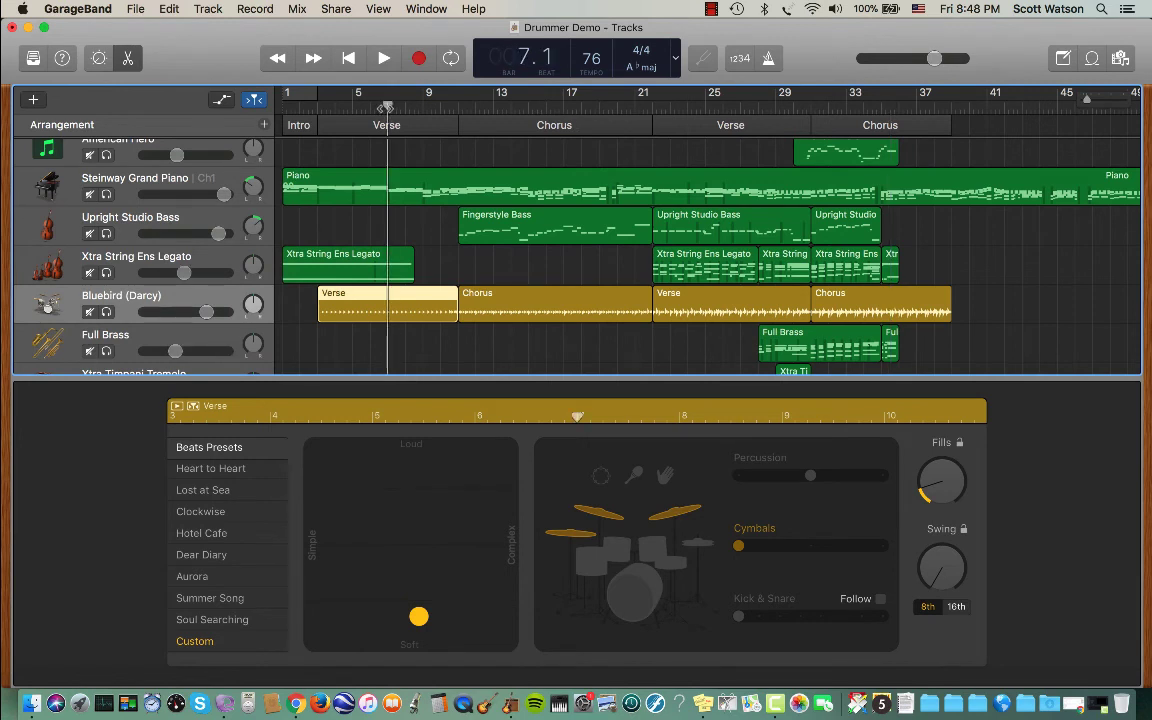
drag(386, 108, 391, 109)
Raise the amount of fills in the second half of the split first Verse region and compare its settings with the first half
drag(453, 313, 422, 310)
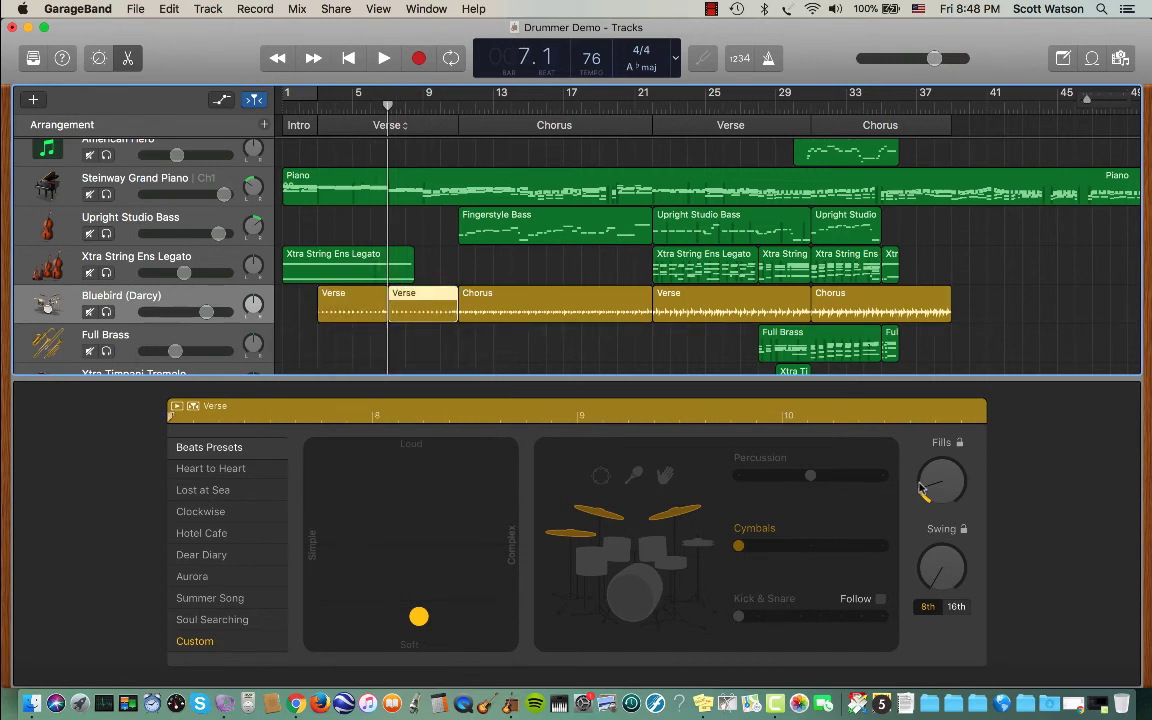
drag(922, 495, 924, 470)
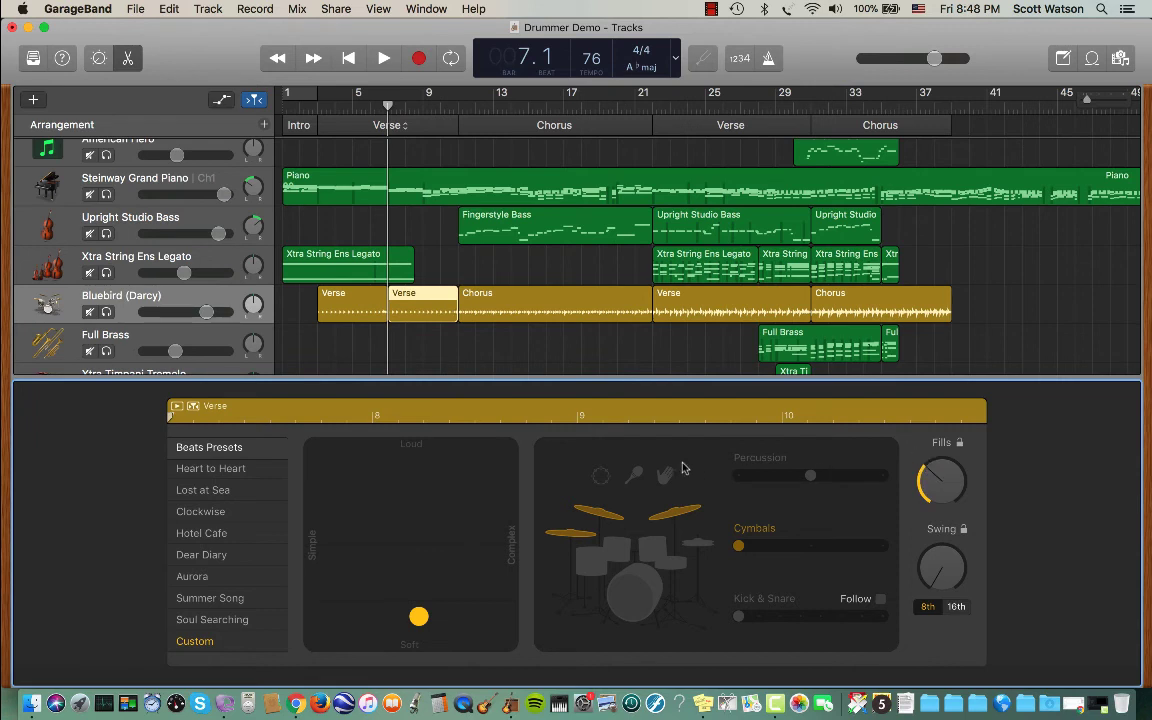
click(352, 316)
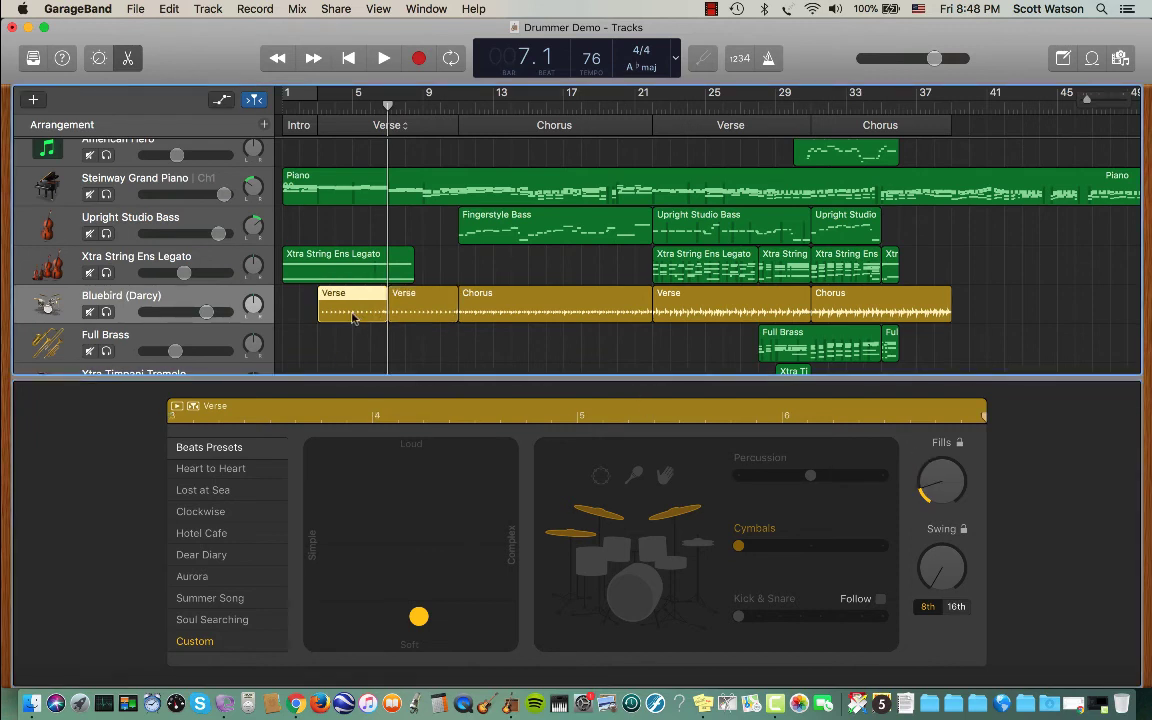
click(405, 306)
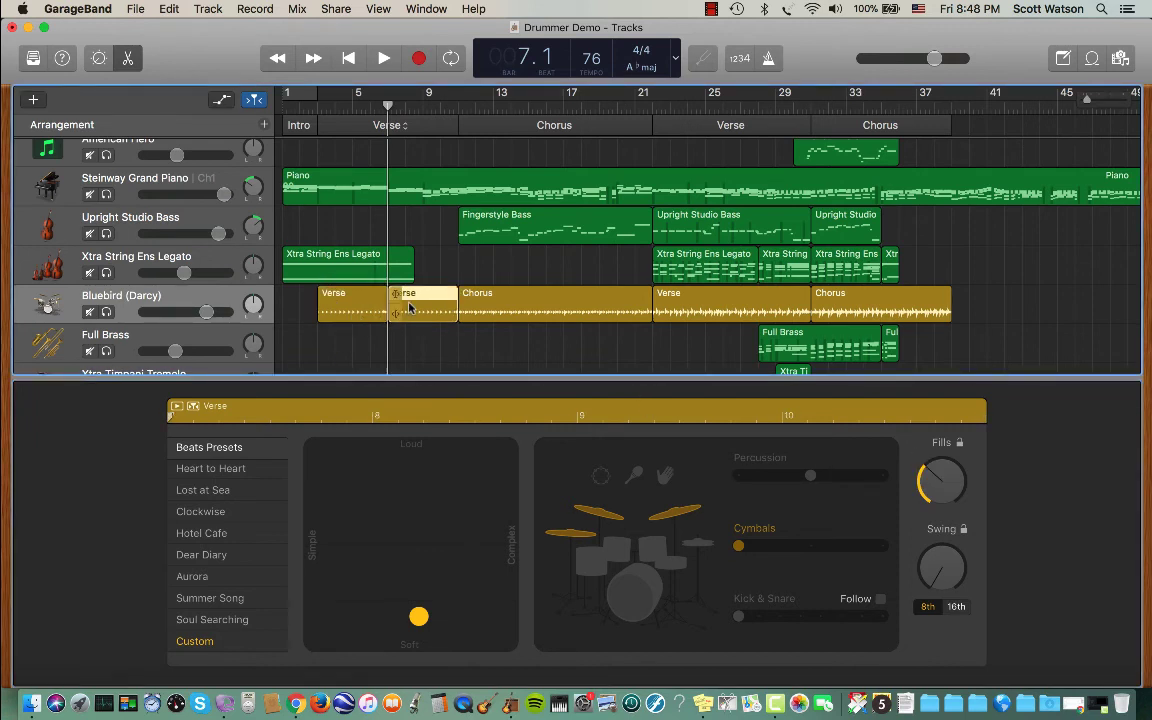